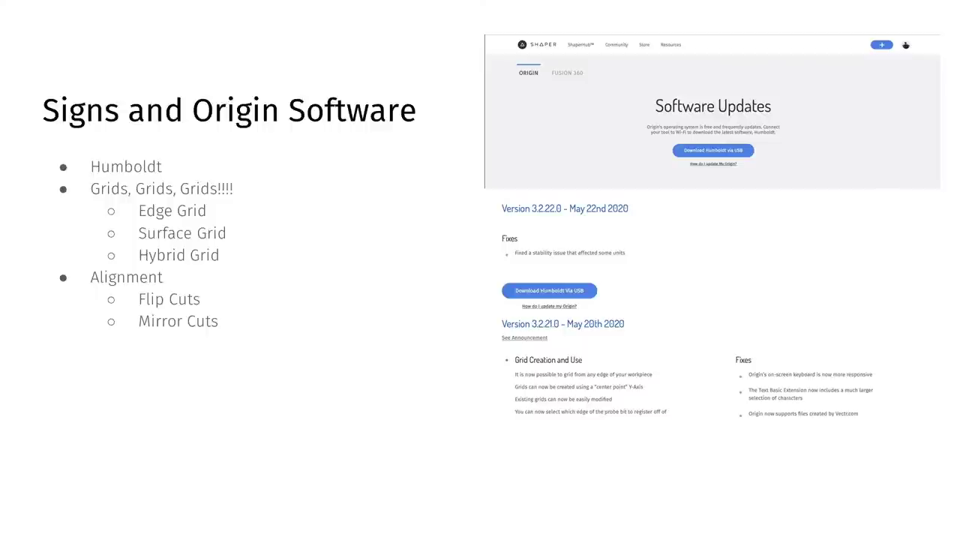
key(Right)
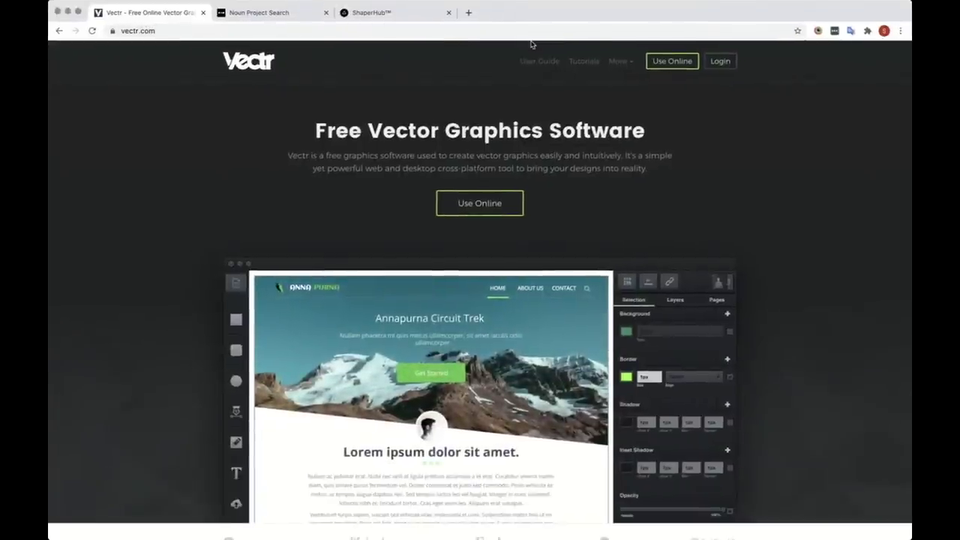
- Start a new drawing in the online Vectr editor and draw a rectangle about 338 by 203 px
click(661, 68)
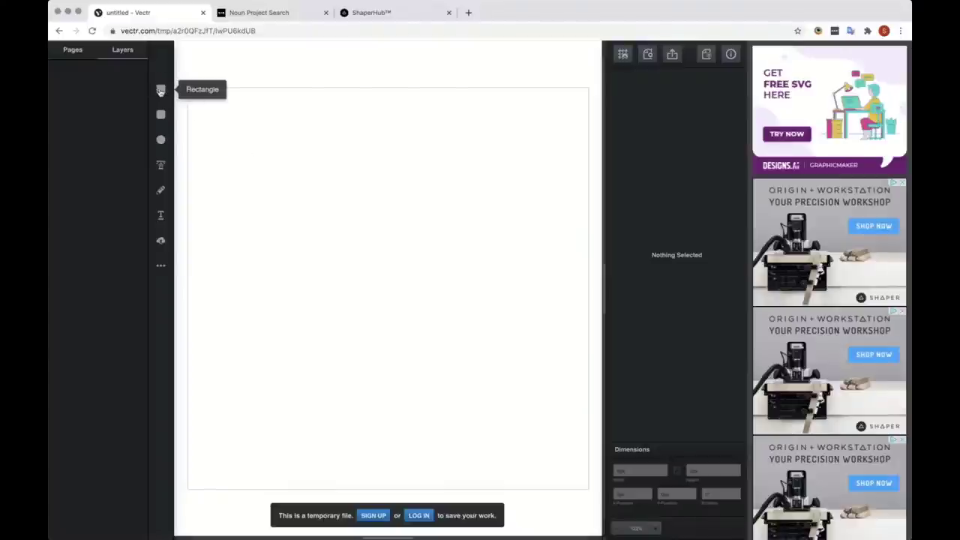
click(161, 90)
drag(292, 181, 504, 308)
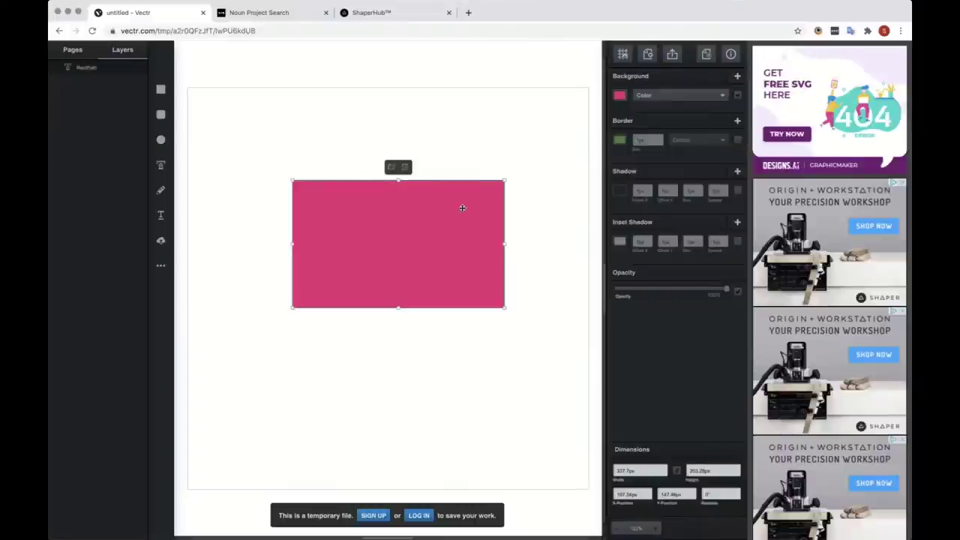
- Draw a circle about 34 px across and centre it on the rectangle's upper-left corner
click(161, 140)
click(223, 125)
mouse_move(250, 151)
mouse_down()
mouse_move(289, 187)
mouse_move(244, 146)
mouse_up()
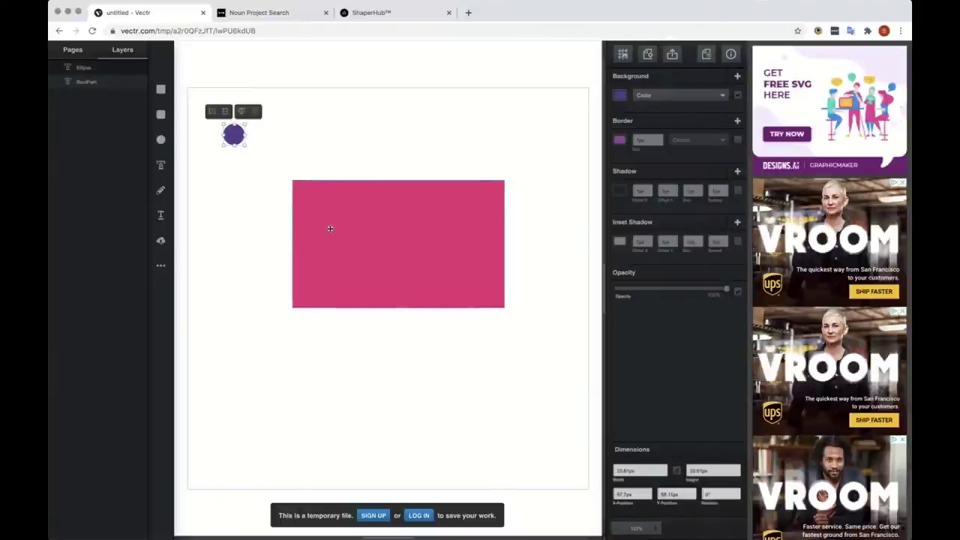
drag(233, 136, 291, 182)
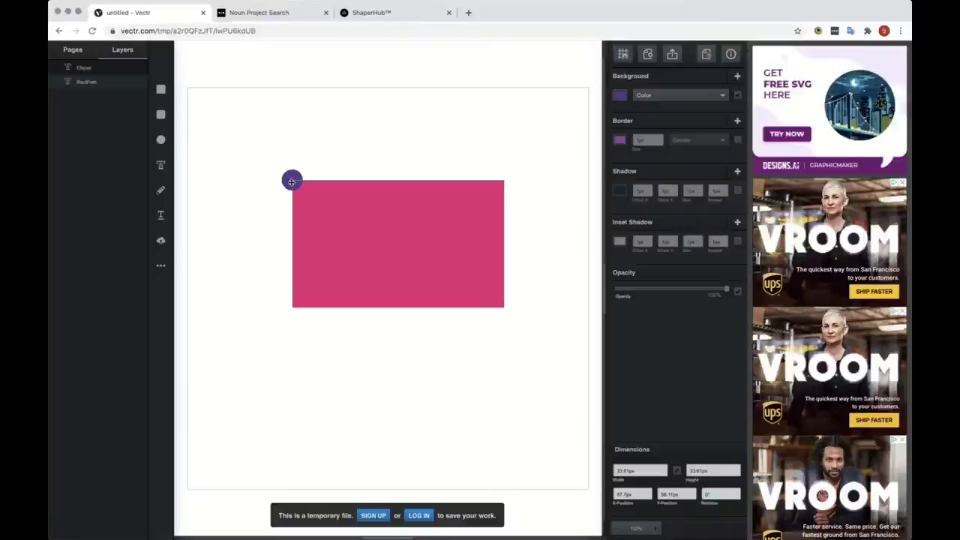
drag(292, 181, 292, 181)
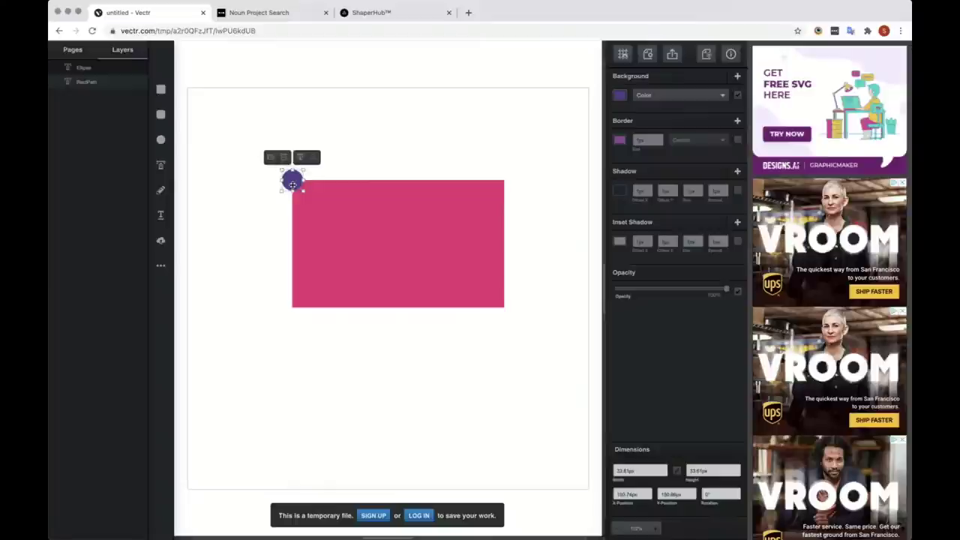
- Duplicate the circle three times and centre the copies on the rectangle's remaining corners
key(super+d)
drag(302, 192, 293, 310)
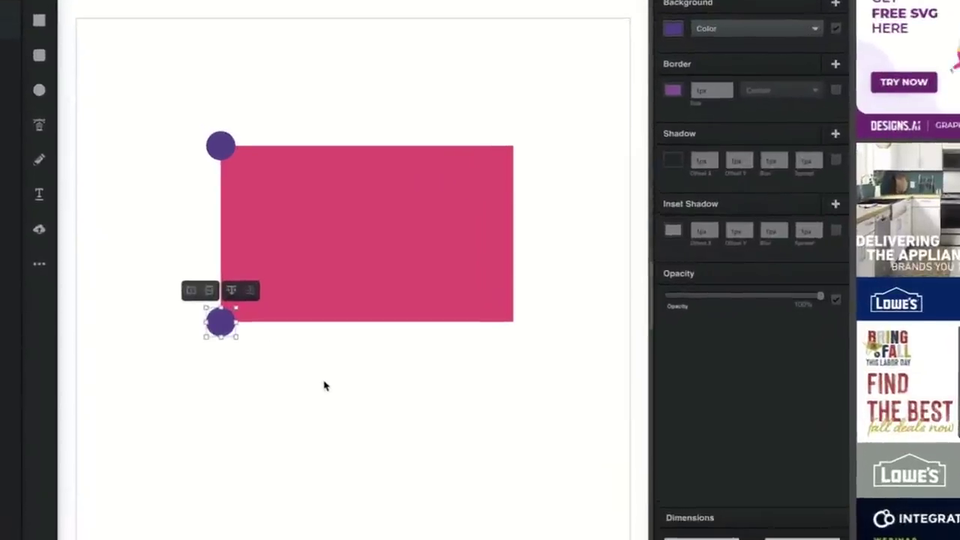
key(ctrl+d)
drag(233, 333, 507, 324)
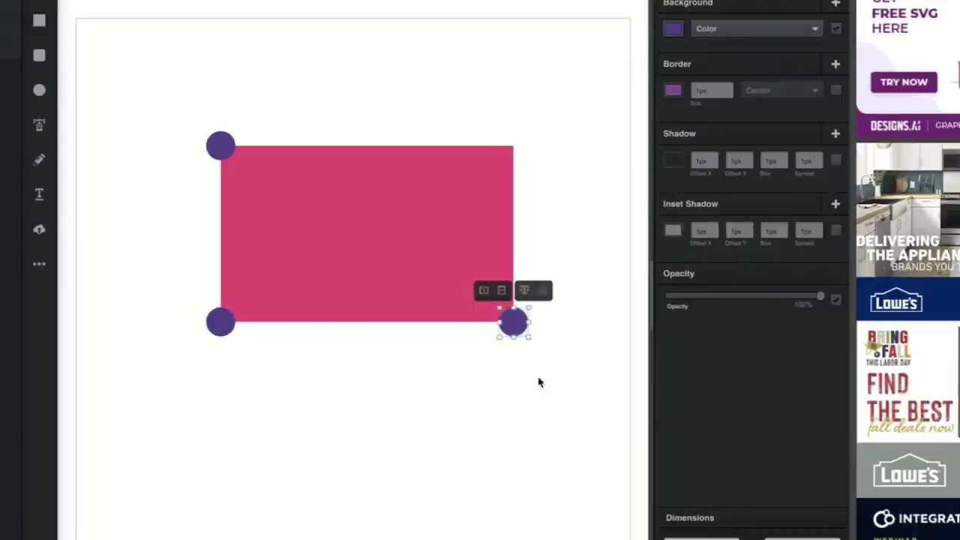
drag(513, 324, 519, 214)
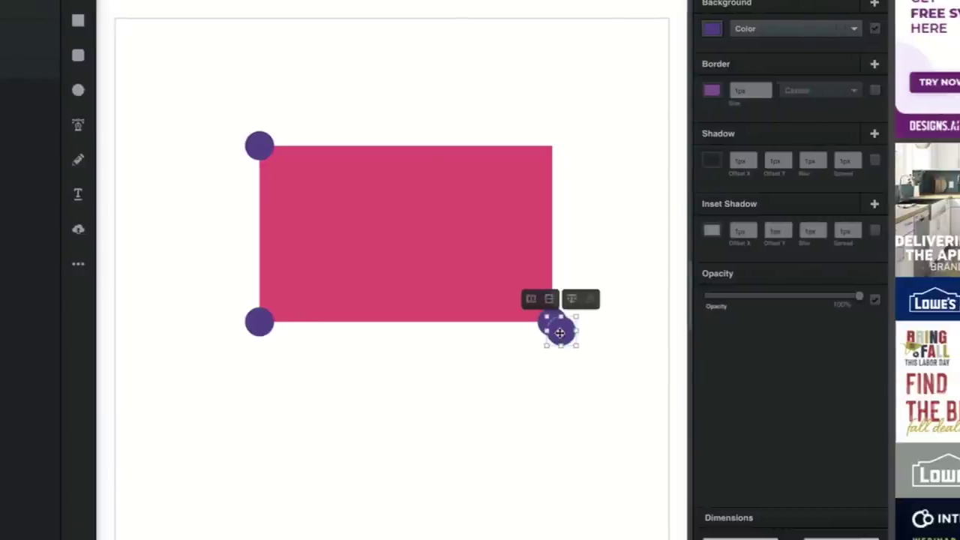
drag(584, 215, 575, 148)
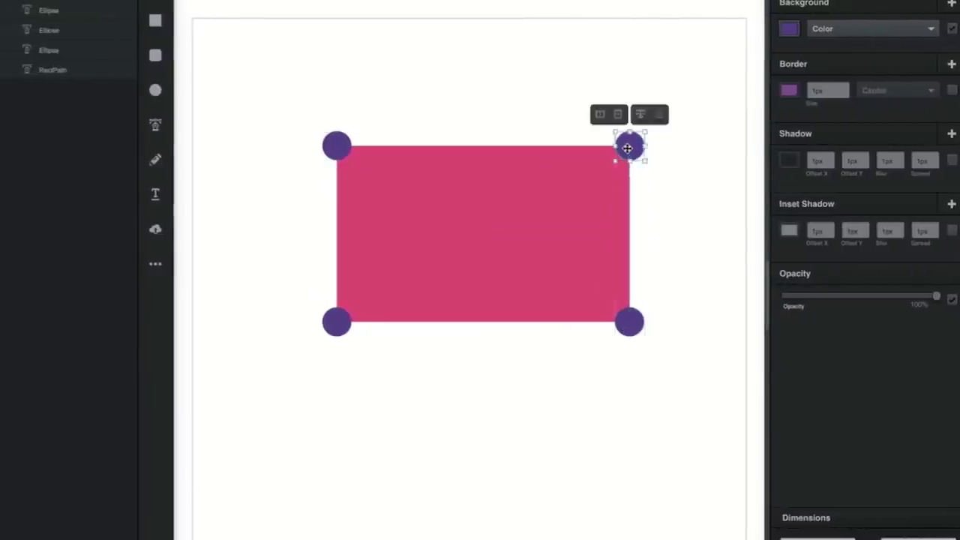
click(249, 177)
click(479, 244)
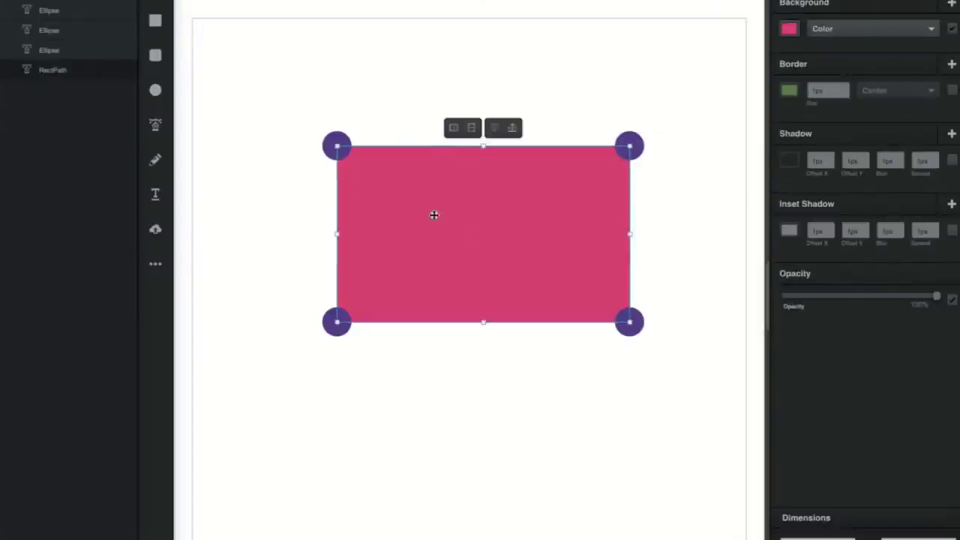
click(334, 143)
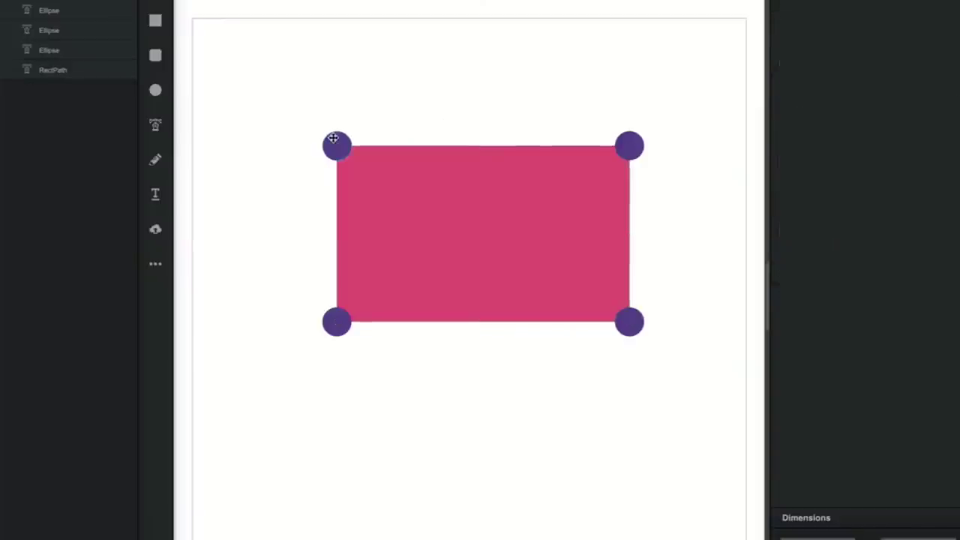
click(627, 142)
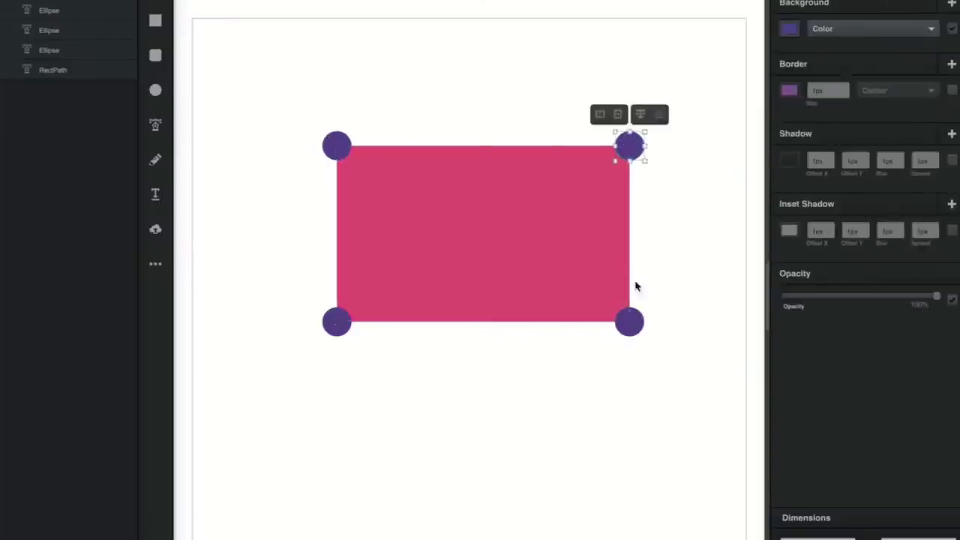
click(516, 198)
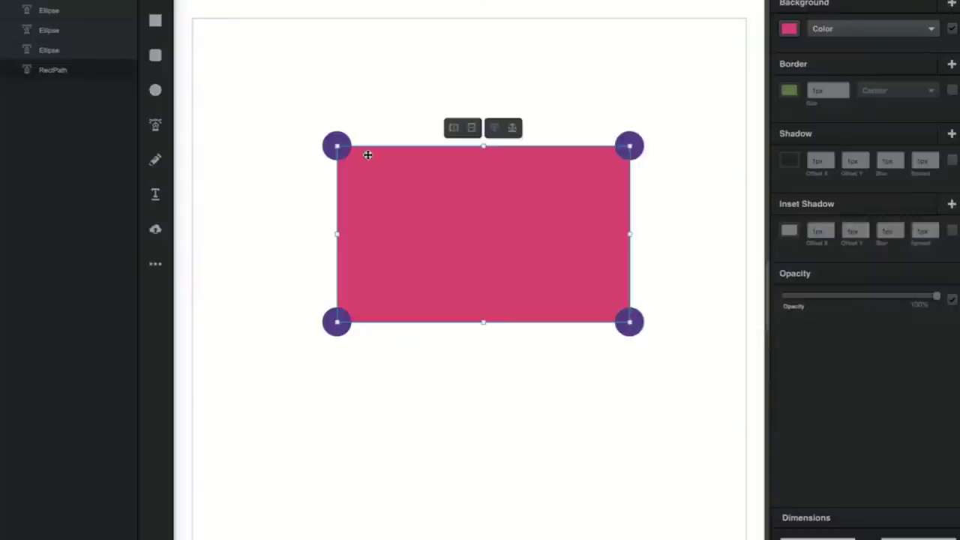
click(338, 138)
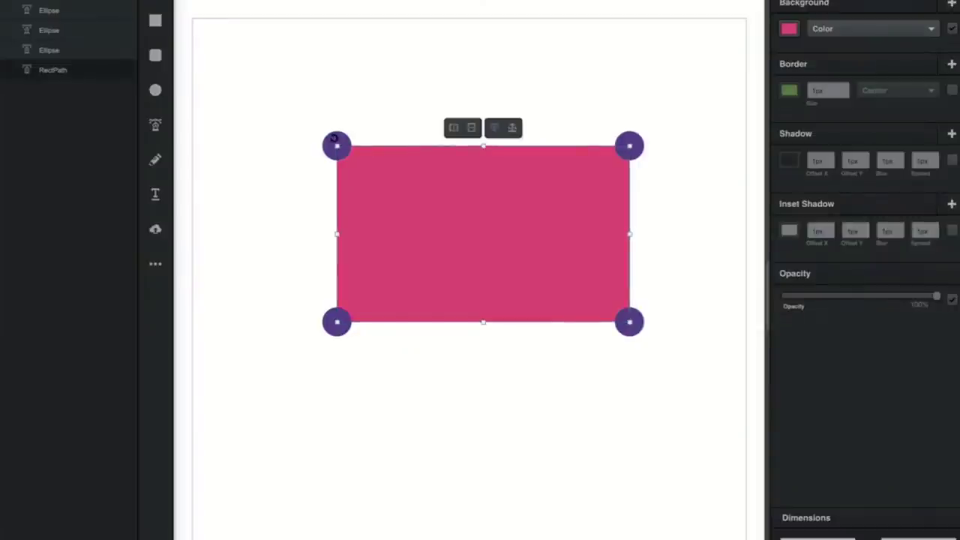
click(296, 189)
click(380, 184)
click(333, 133)
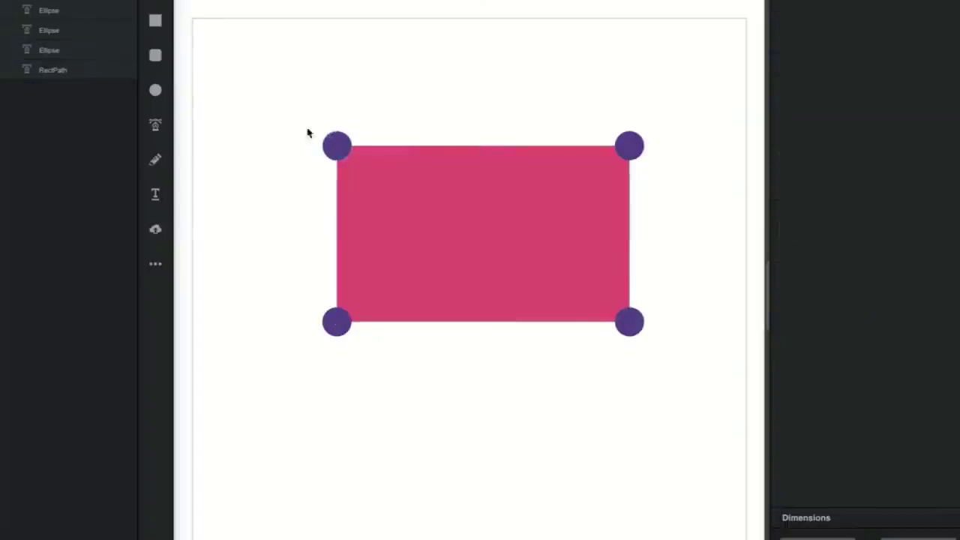
- Subtract the four corner circles from the rectangle and move the notched shape to the horizontal centre of the page
drag(277, 111, 729, 398)
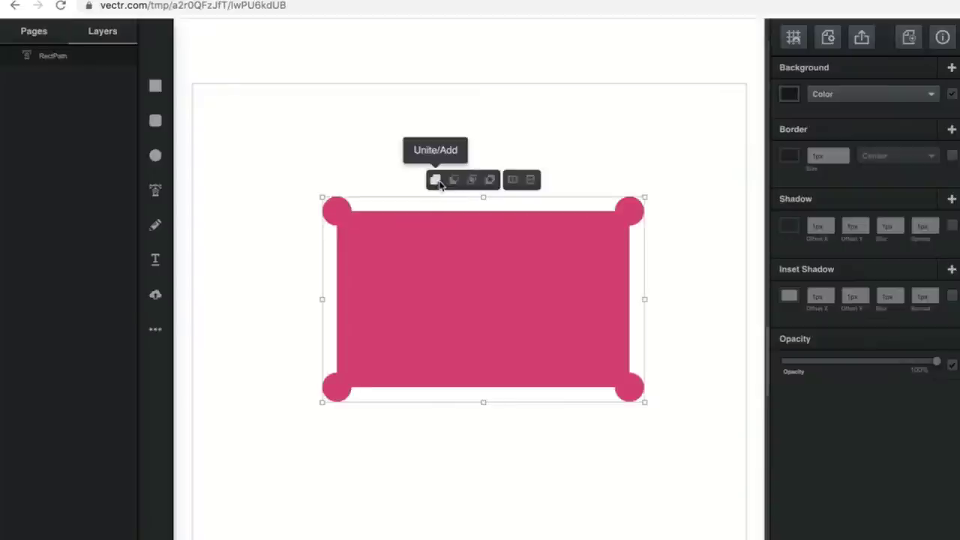
click(453, 181)
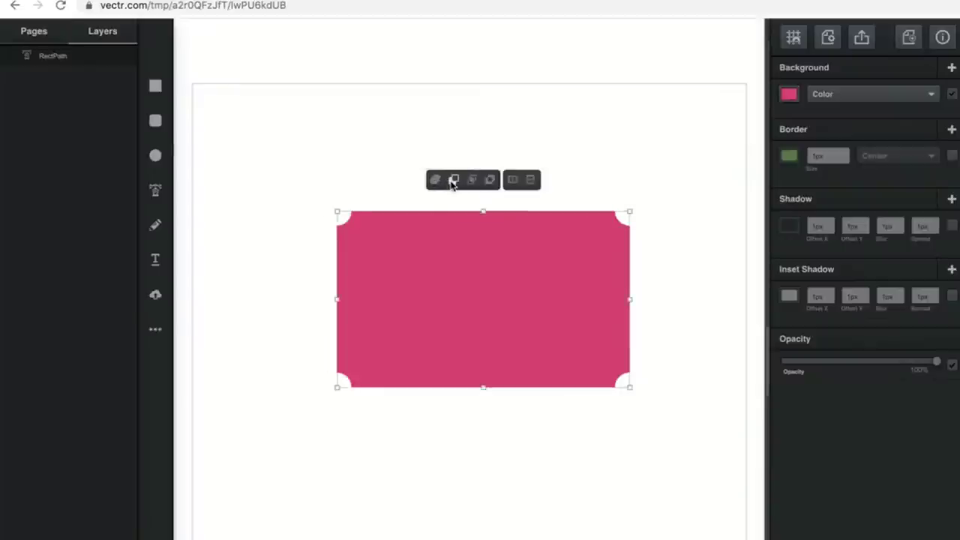
click(345, 161)
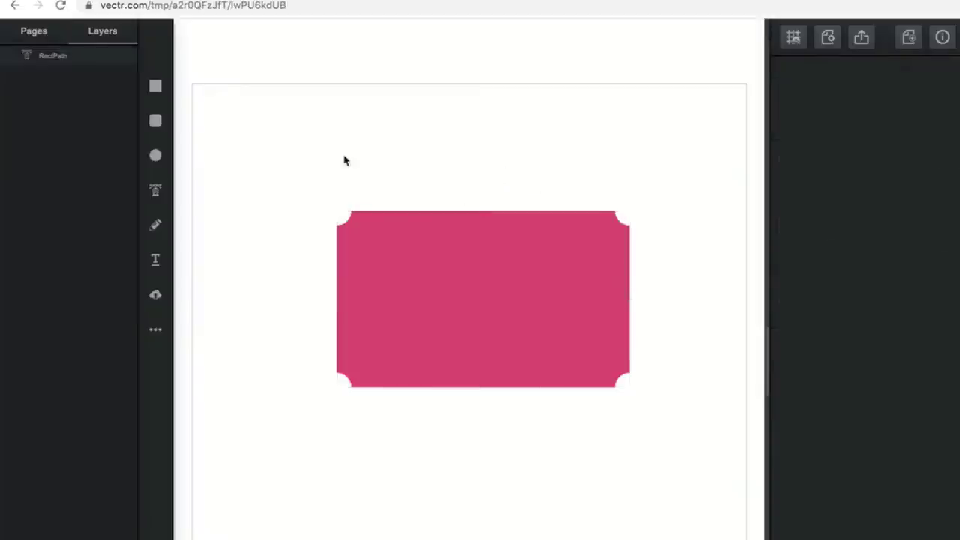
drag(408, 308, 393, 329)
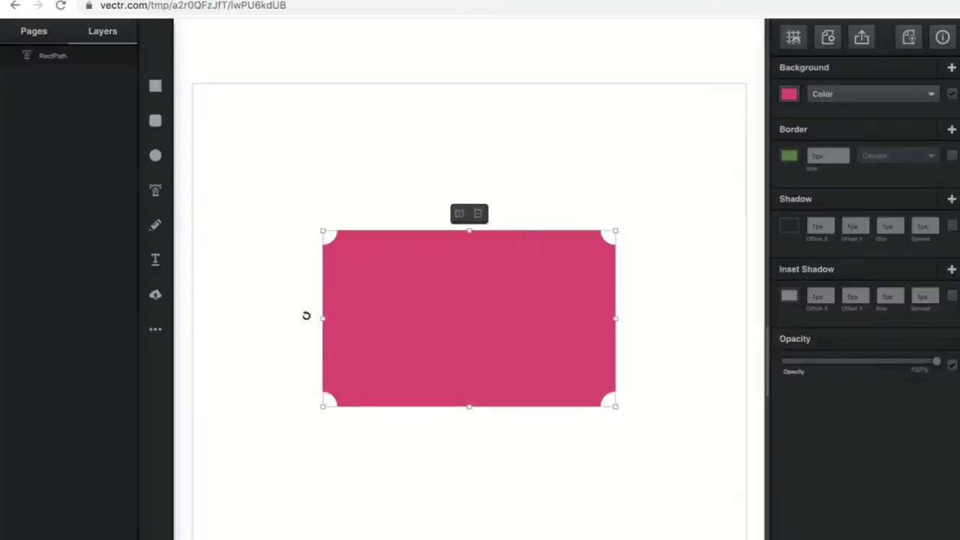
- Add a single-headed arrow shape and place it in the centre of the notched plate
click(156, 331)
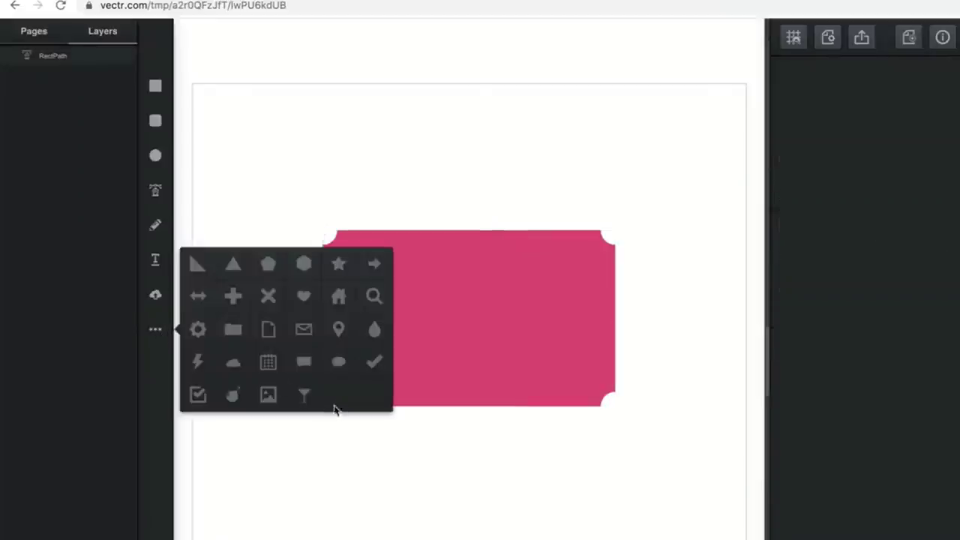
click(374, 264)
drag(353, 199, 468, 310)
drag(421, 262, 480, 324)
click(282, 351)
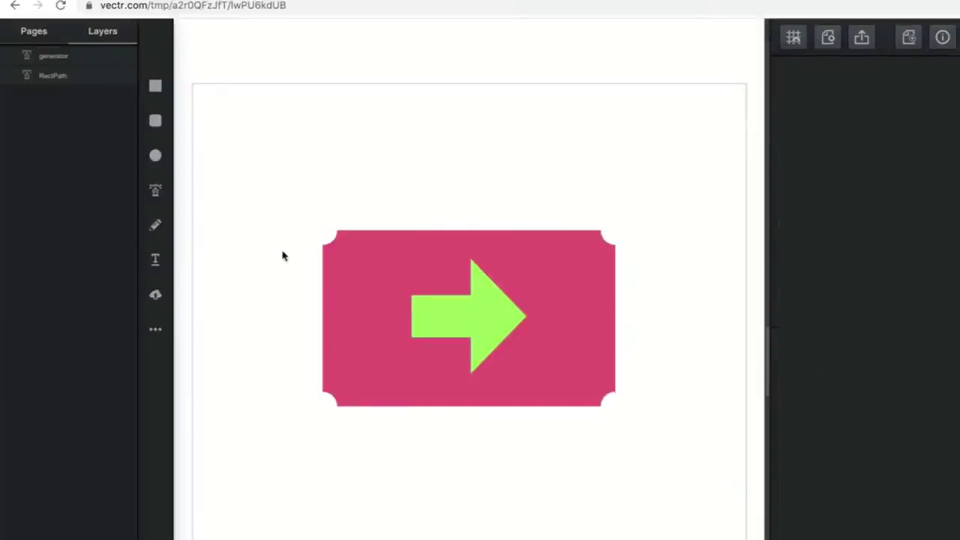
drag(312, 200, 540, 351)
click(600, 122)
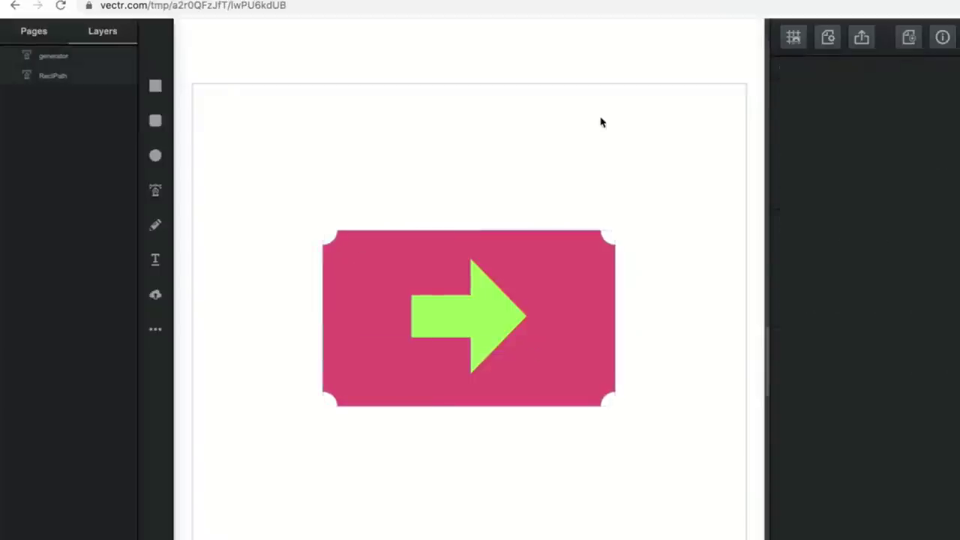
- Export the sign design as untitled.svg and upload that file to My Origin Files on ShaperHub
click(861, 37)
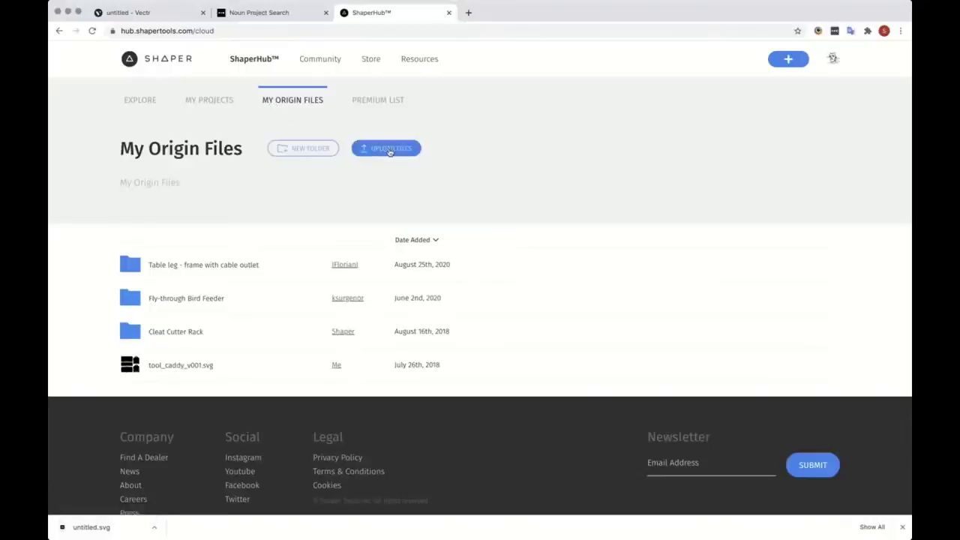
click(388, 150)
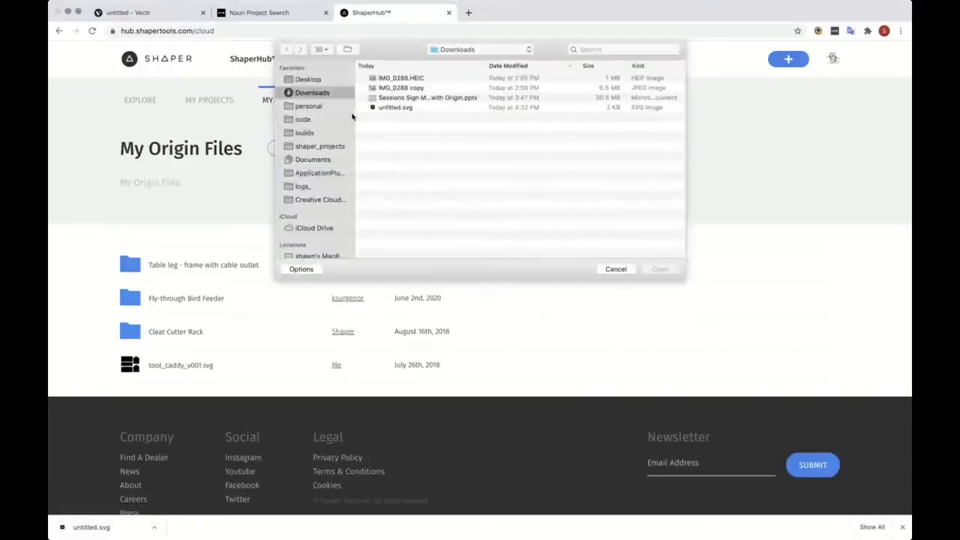
click(390, 109)
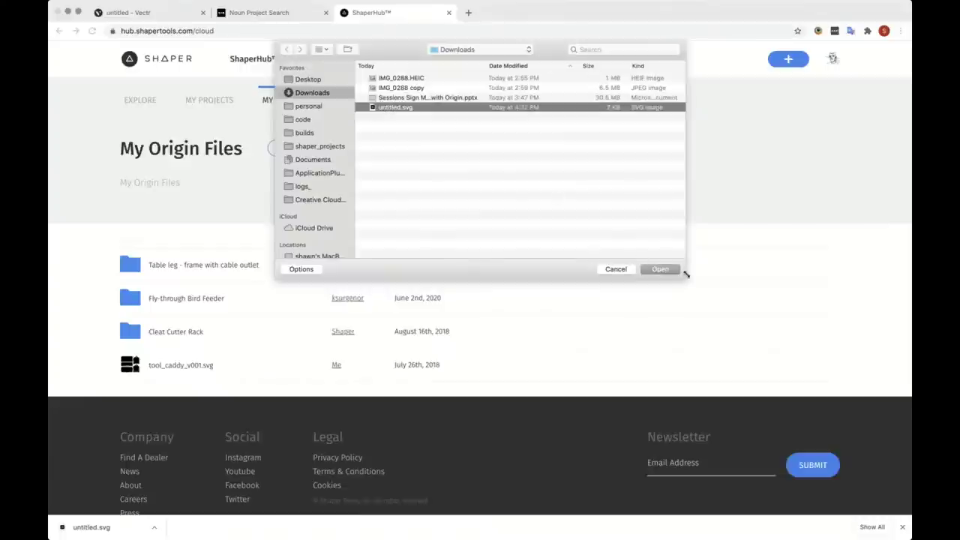
click(658, 269)
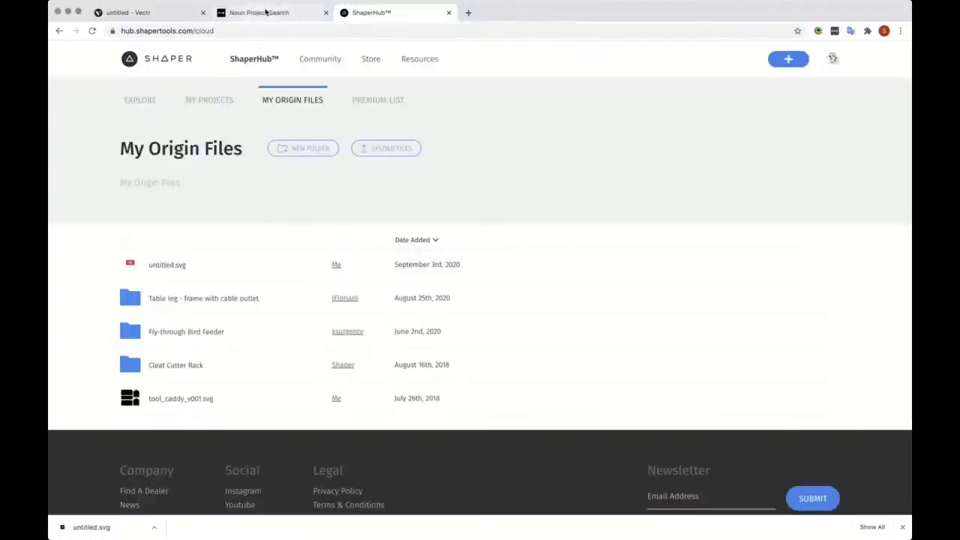
- Switch to the Noun Project site and go back to its home page
click(161, 14)
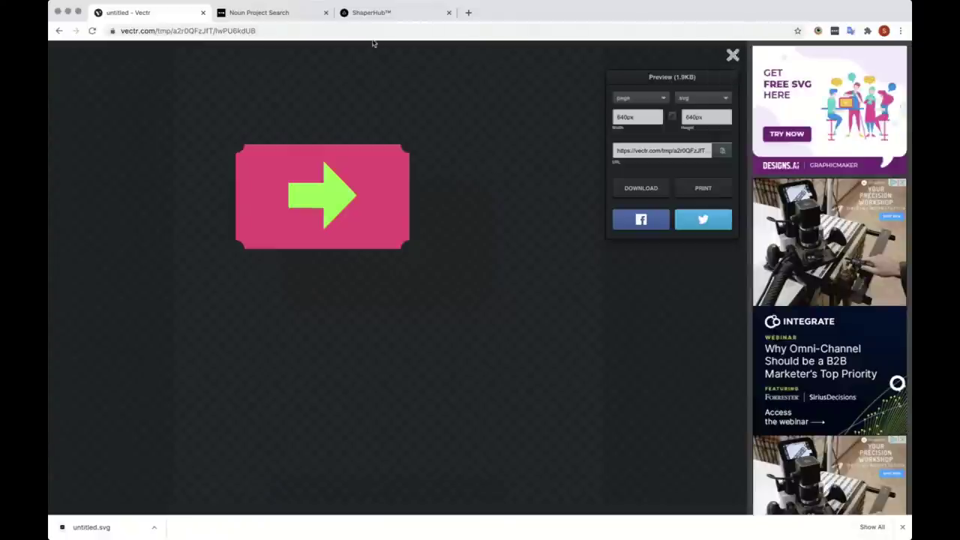
click(296, 16)
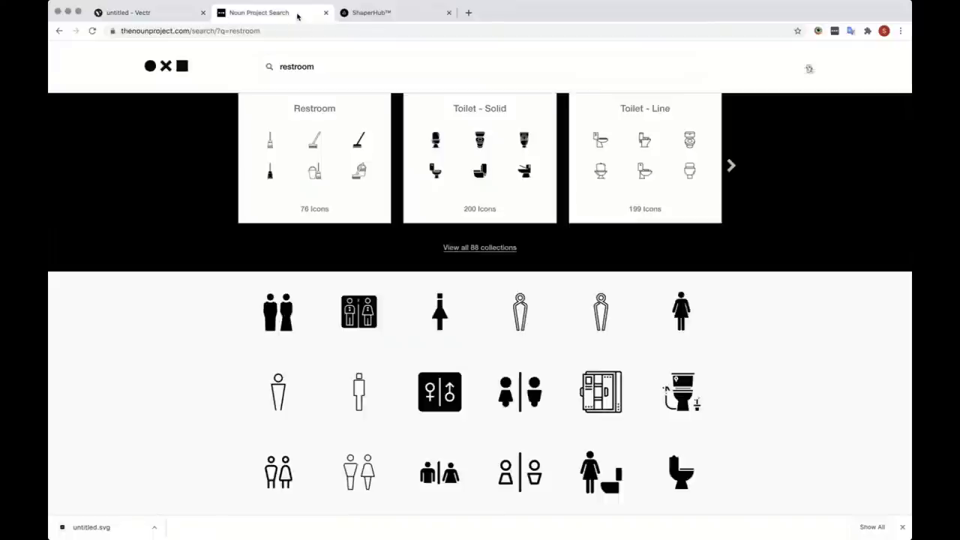
scroll(242, 315, up, 3)
drag(345, 63, 257, 68)
click(172, 81)
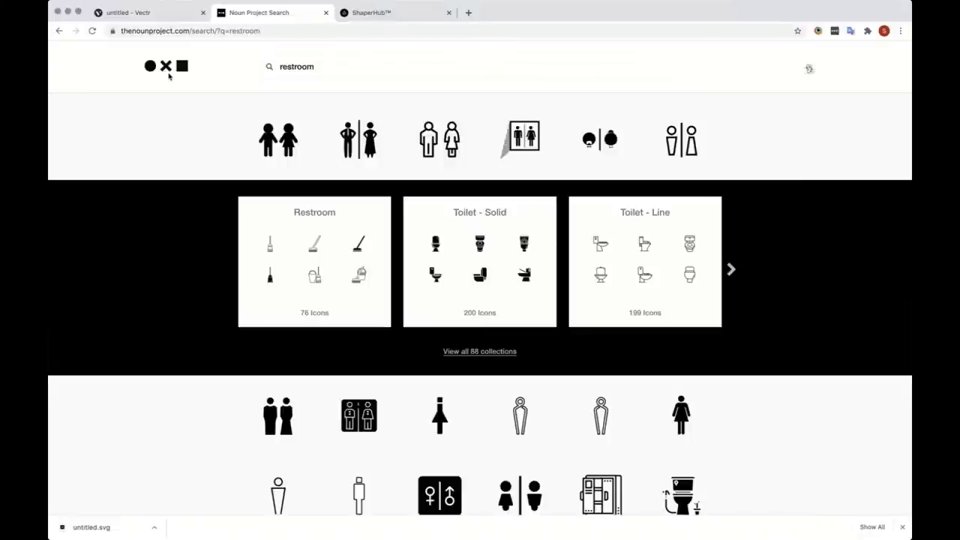
click(165, 68)
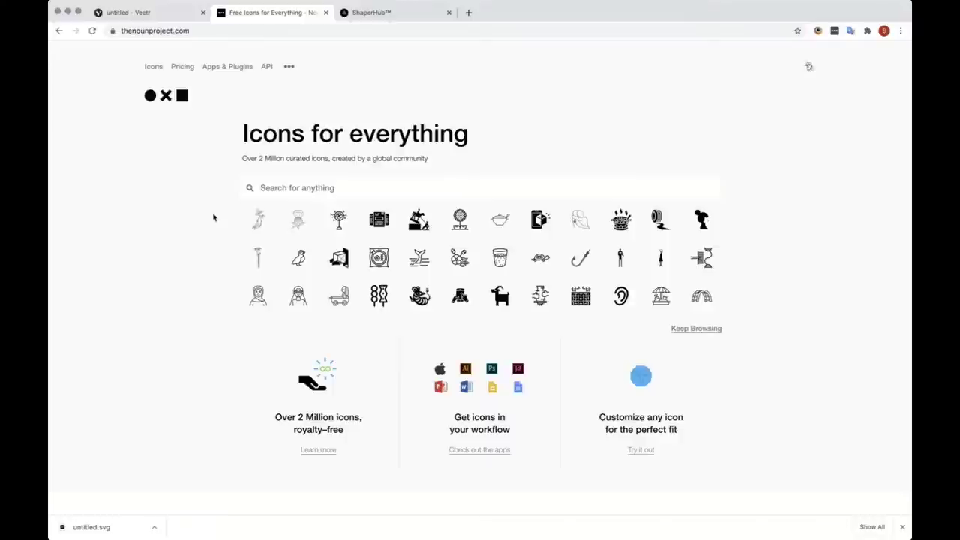
- Search the Noun Project for "fishing" and browse the resulting icons
click(303, 187)
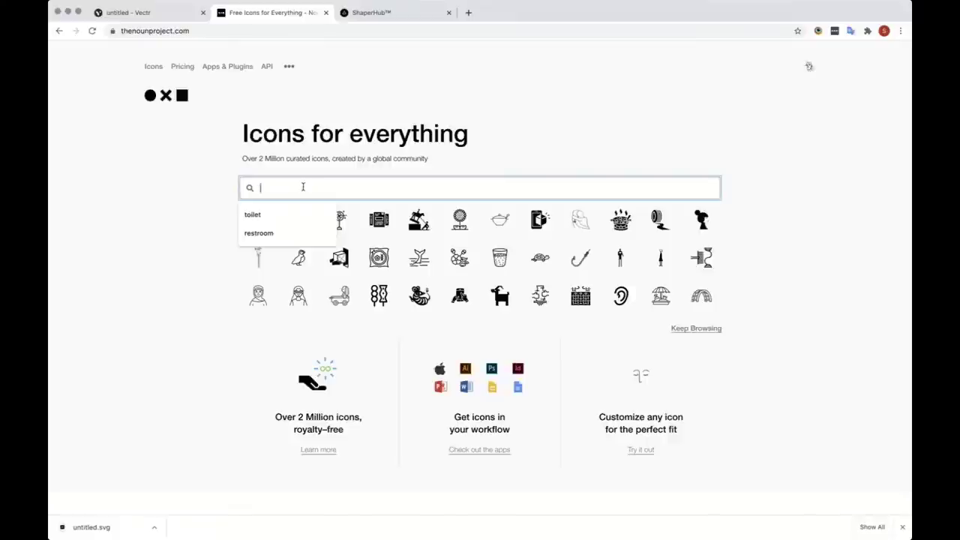
text(fish)
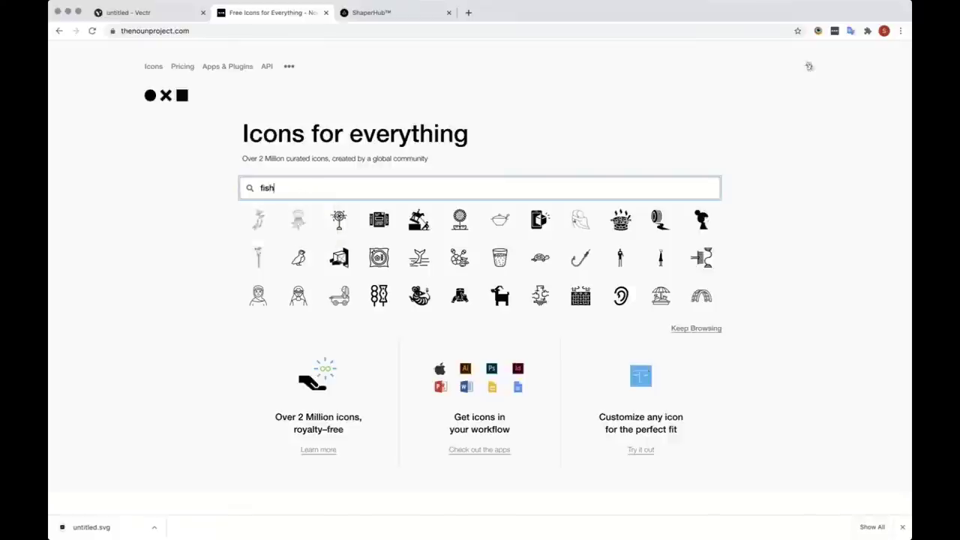
key(Return)
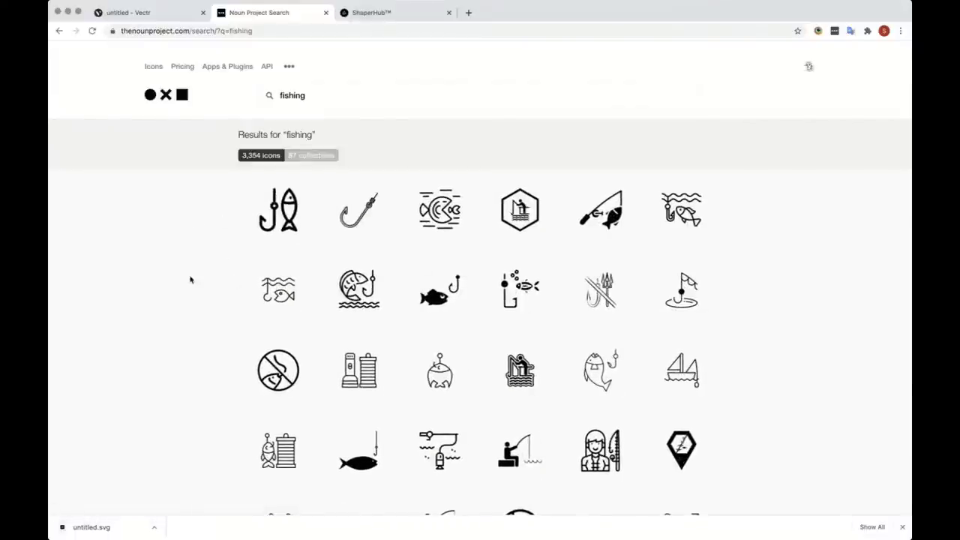
scroll(181, 278, down, 4)
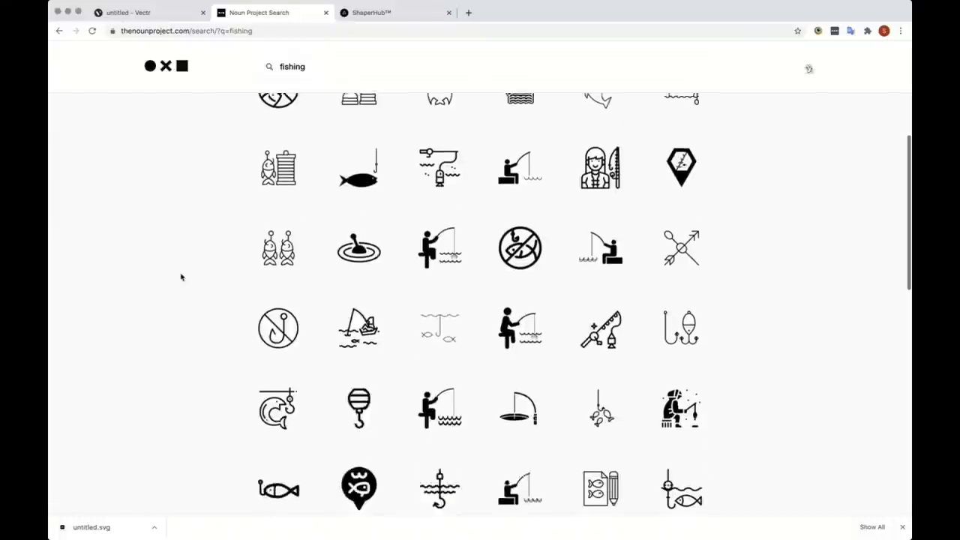
- Browse further through the fishing icons to find a suitable hook-and-fish design
scroll(181, 277, down, 4)
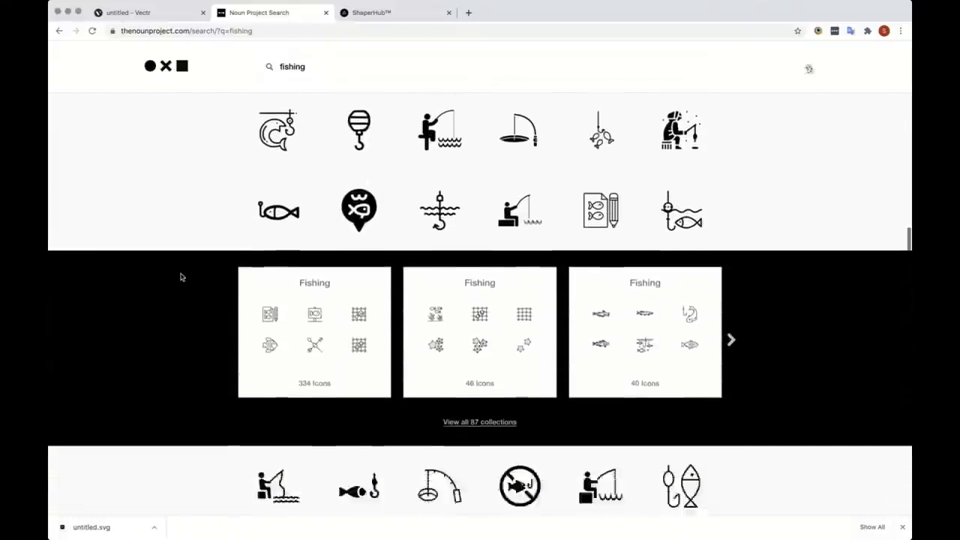
scroll(180, 278, down, 5)
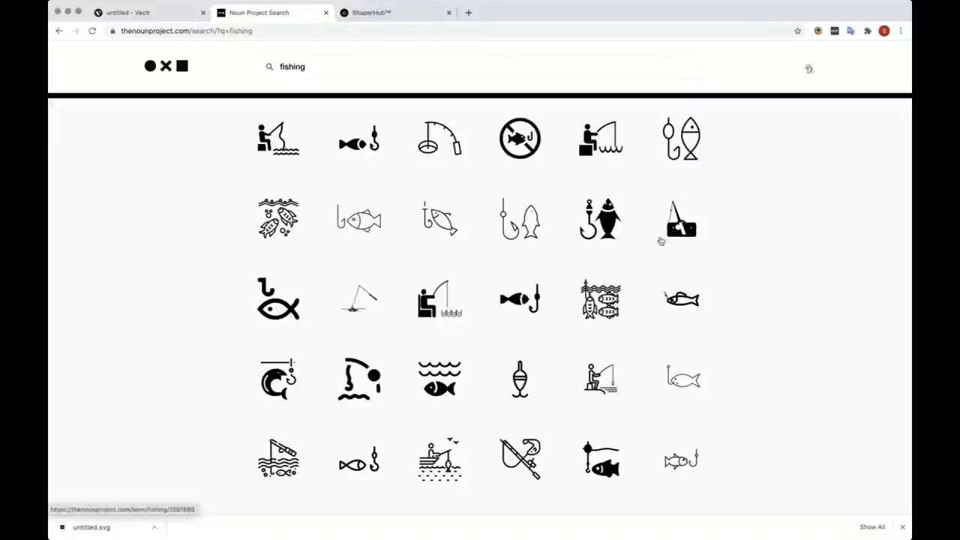
scroll(519, 402, down, 2)
scroll(518, 403, down, 2)
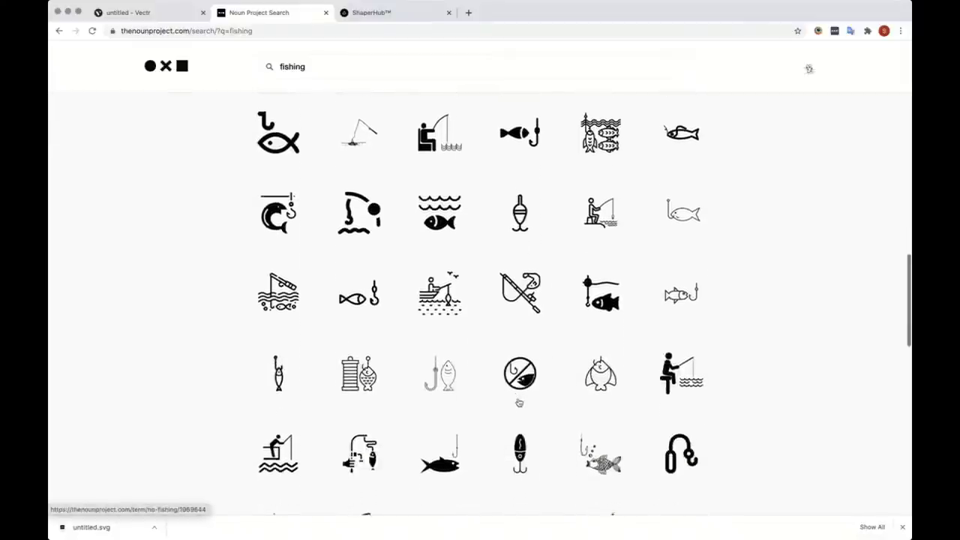
scroll(519, 402, down, 1)
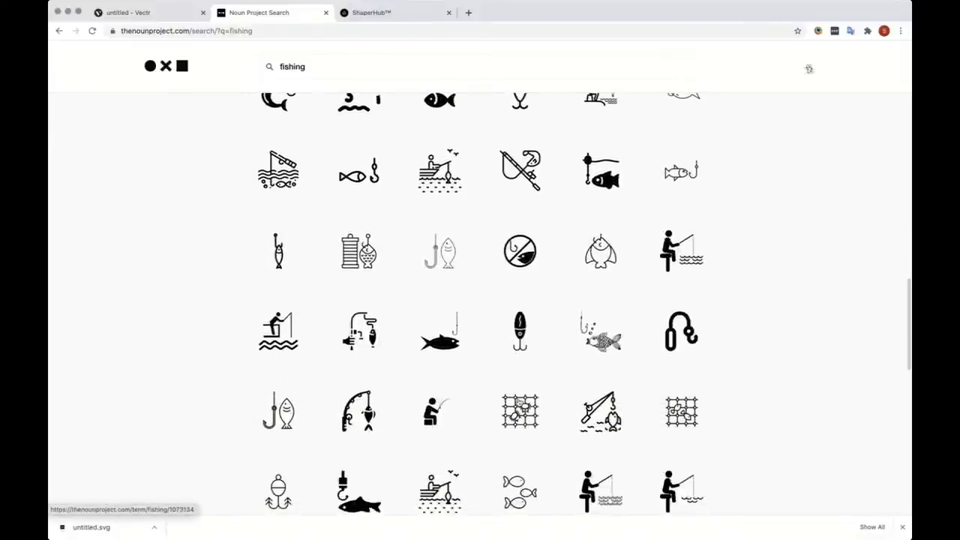
scroll(517, 398, up, 3)
scroll(400, 299, up, 3)
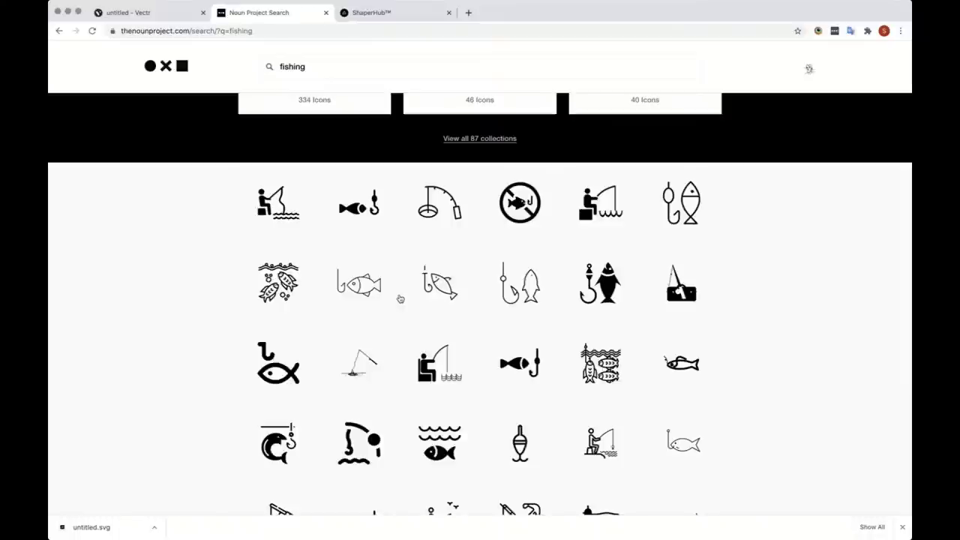
scroll(411, 376, down, 5)
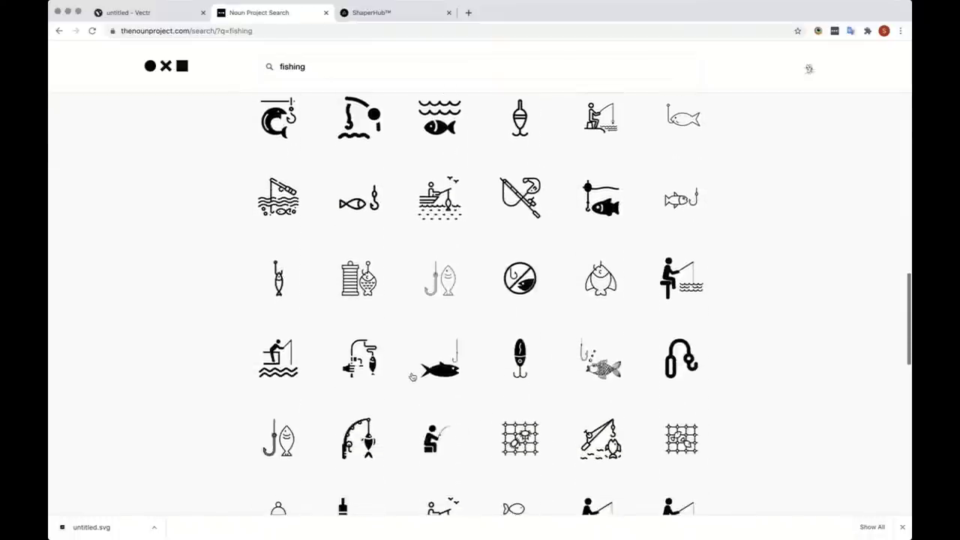
scroll(412, 376, down, 2)
scroll(411, 376, up, 2)
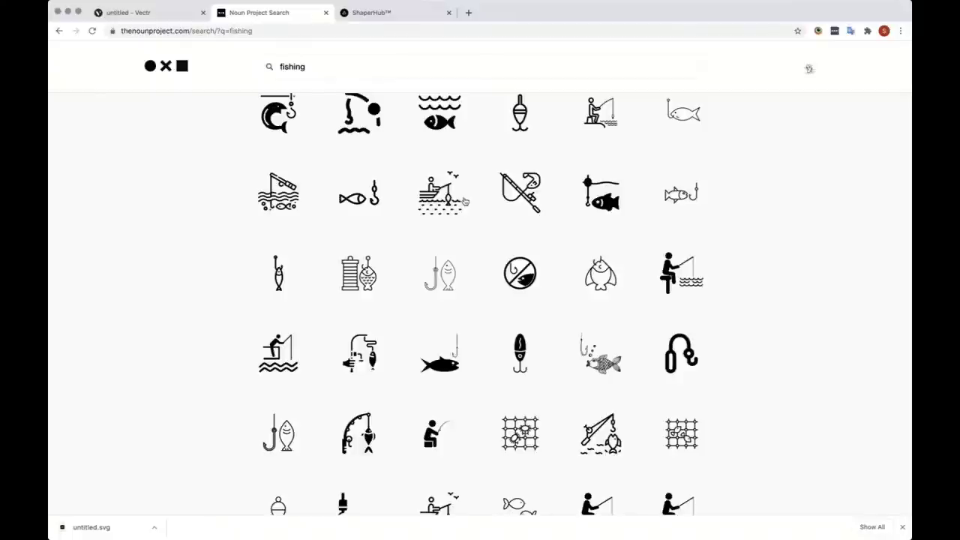
scroll(465, 201, down, 5)
scroll(463, 202, down, 3)
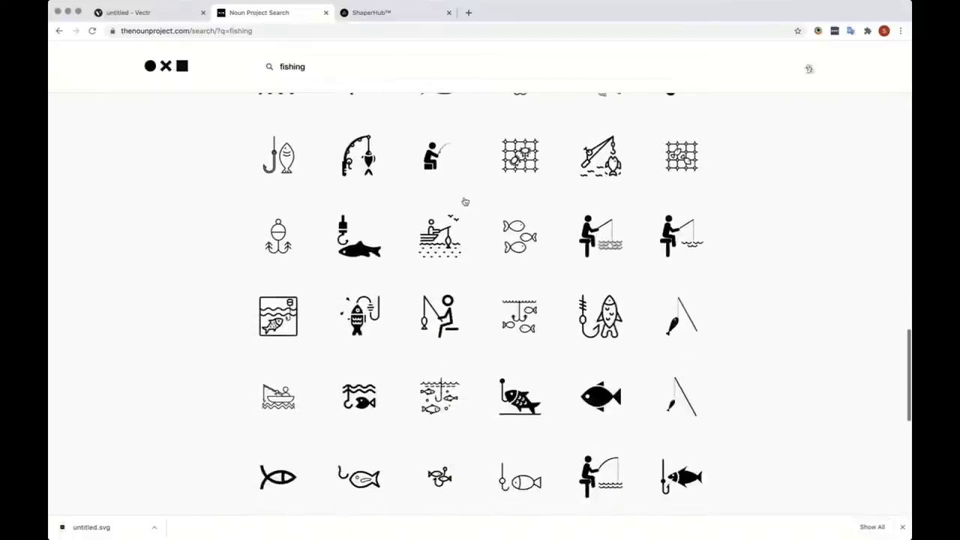
scroll(585, 371, up, 3)
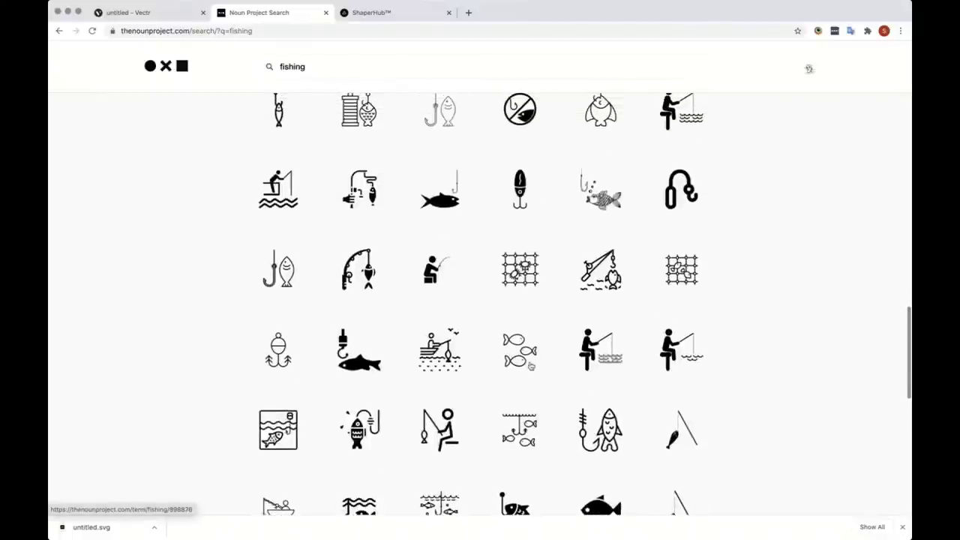
scroll(517, 360, up, 3)
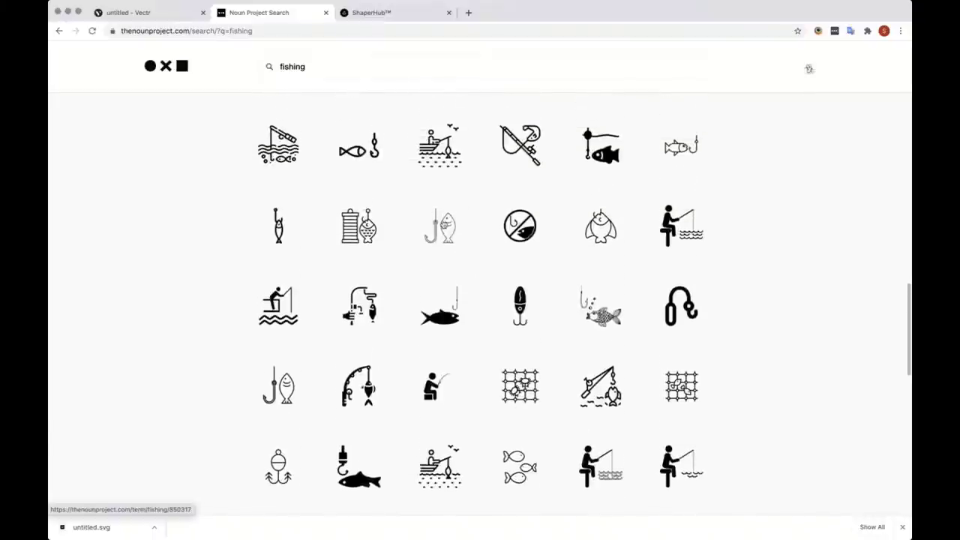
- Get the hook-and-fish icon by Linseed Studio as a Pro Download using pre-paid credit and download it as SVG
click(447, 229)
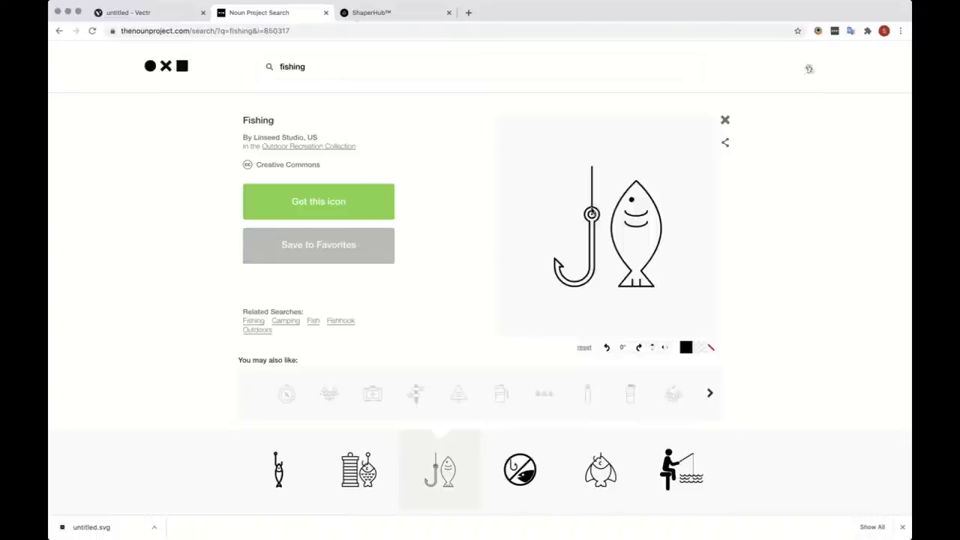
click(313, 205)
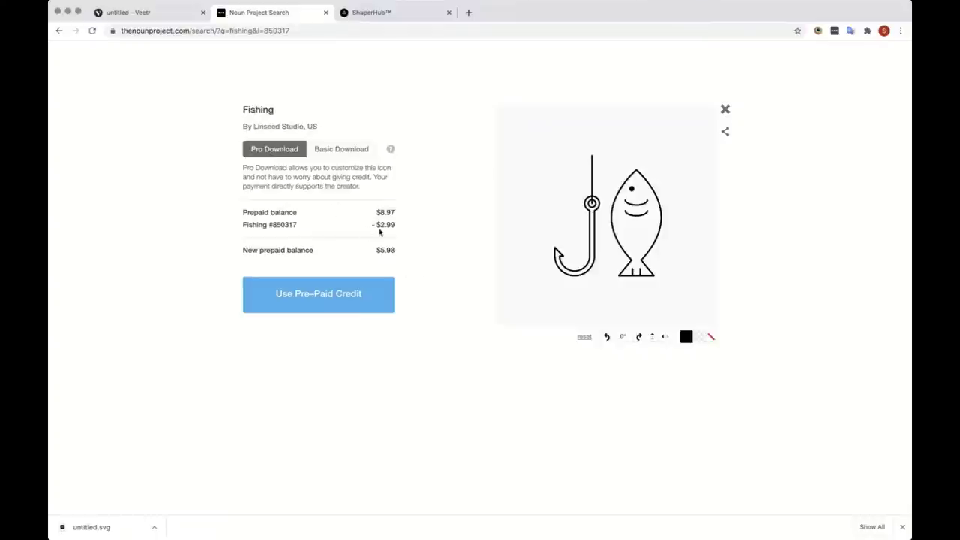
click(338, 150)
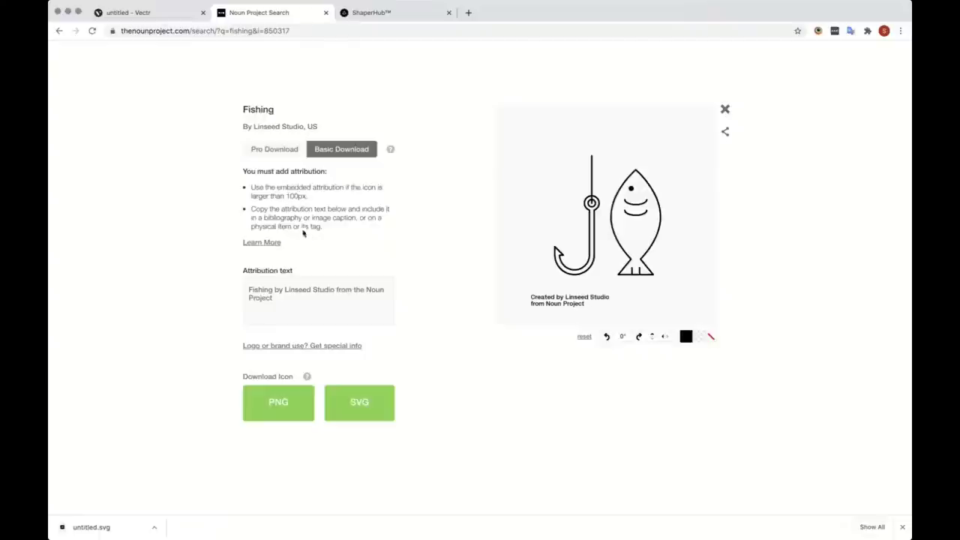
click(257, 150)
click(304, 296)
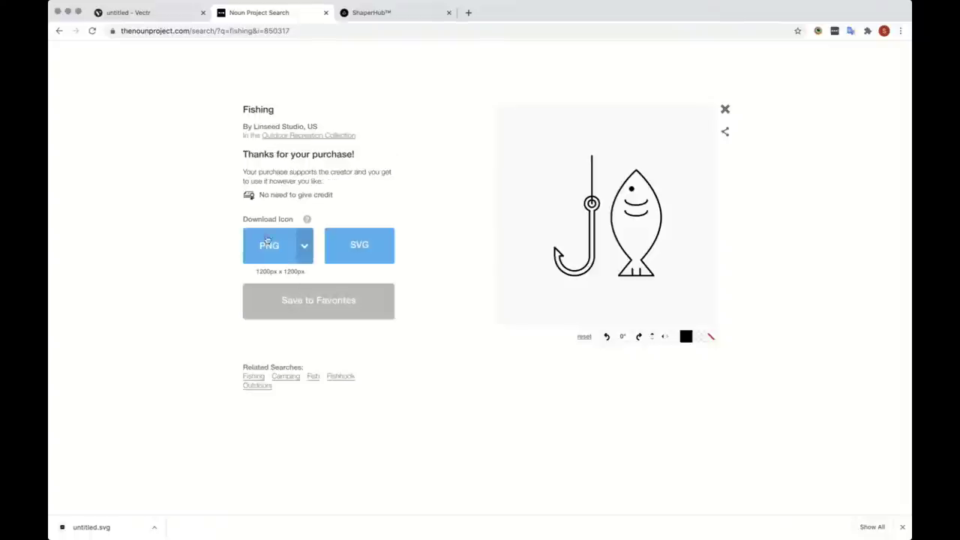
click(352, 257)
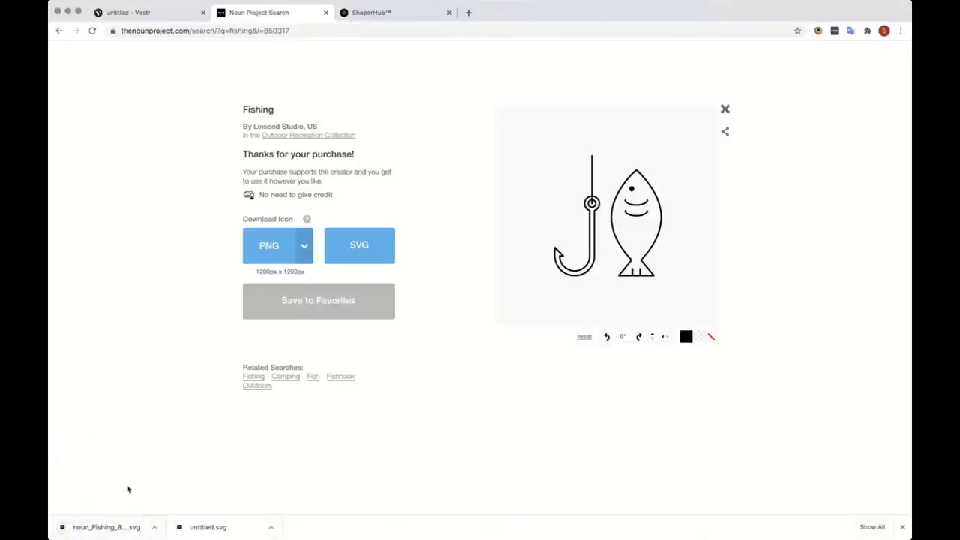
- Switch to Adobe Illustrator, draw a circle about 6 in in diameter and move it near the middle of the artboard
key(super+Tab)
key(super+Tab)
key(super+Tab)
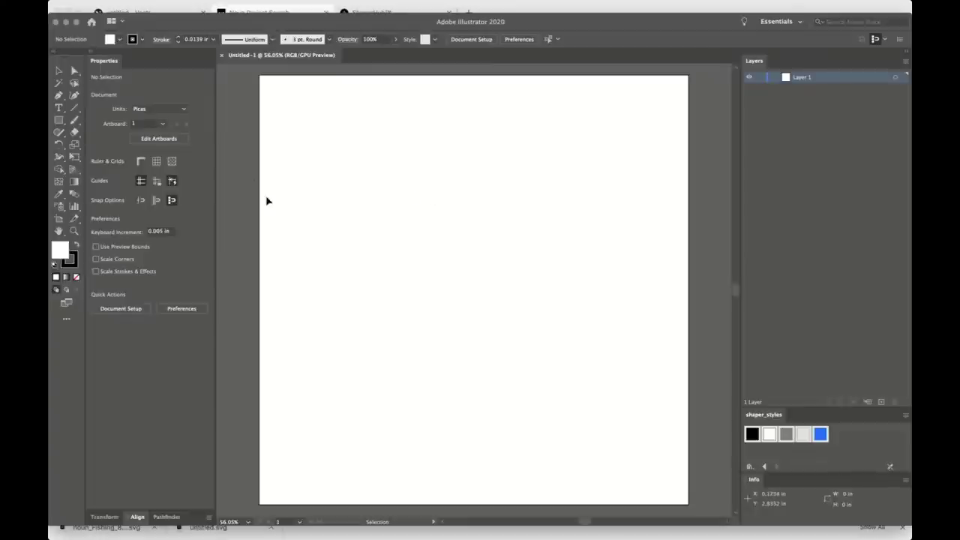
click(58, 122)
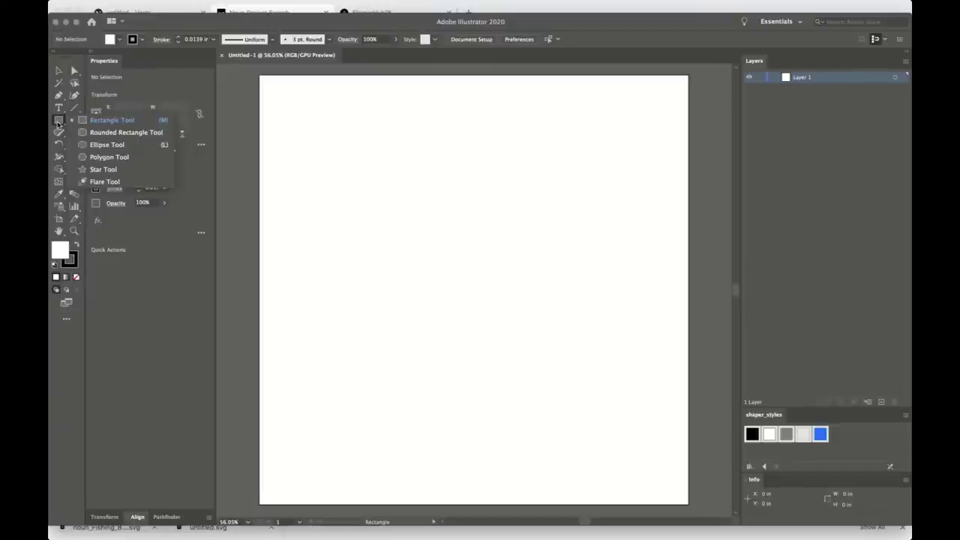
click(107, 145)
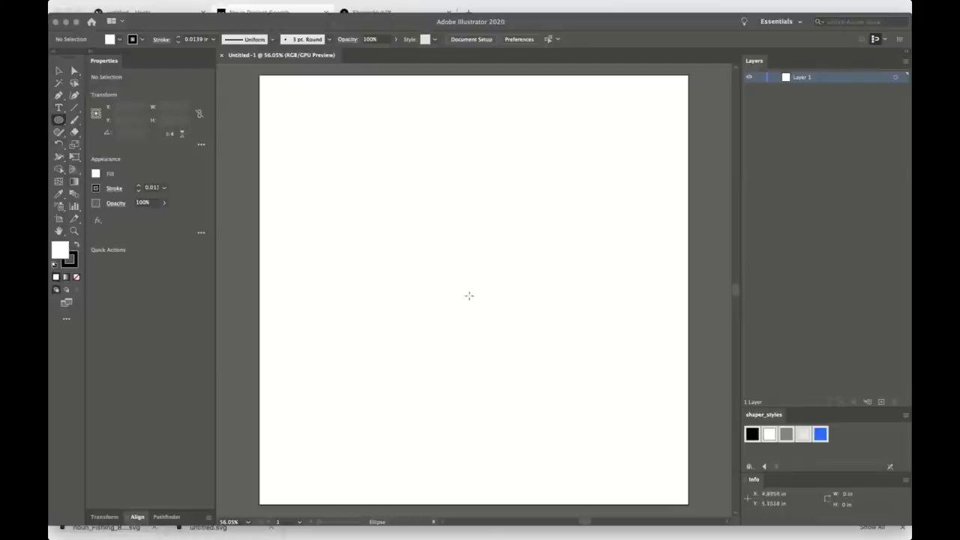
mouse_move(453, 281)
mouse_down()
mouse_move(630, 461)
mouse_move(709, 515)
mouse_up()
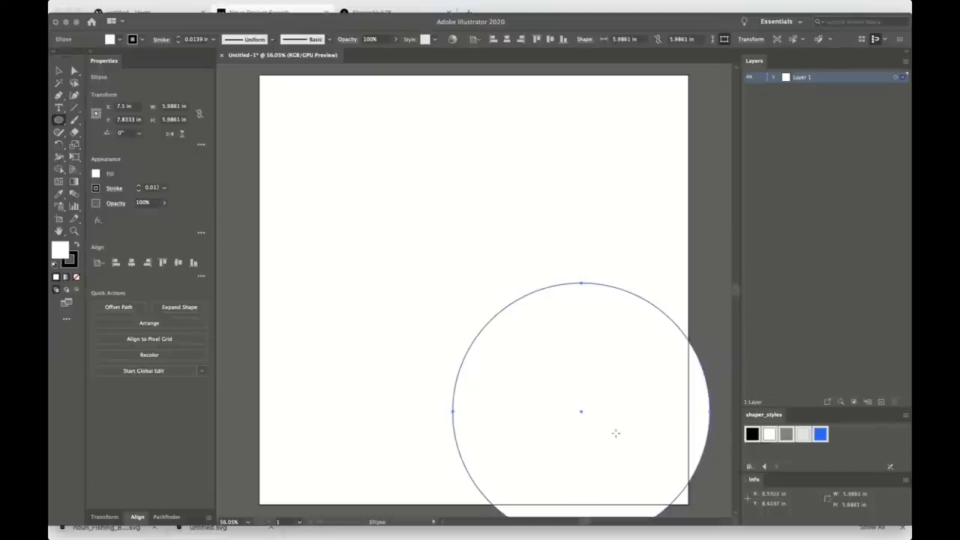
key(v)
drag(582, 411, 461, 287)
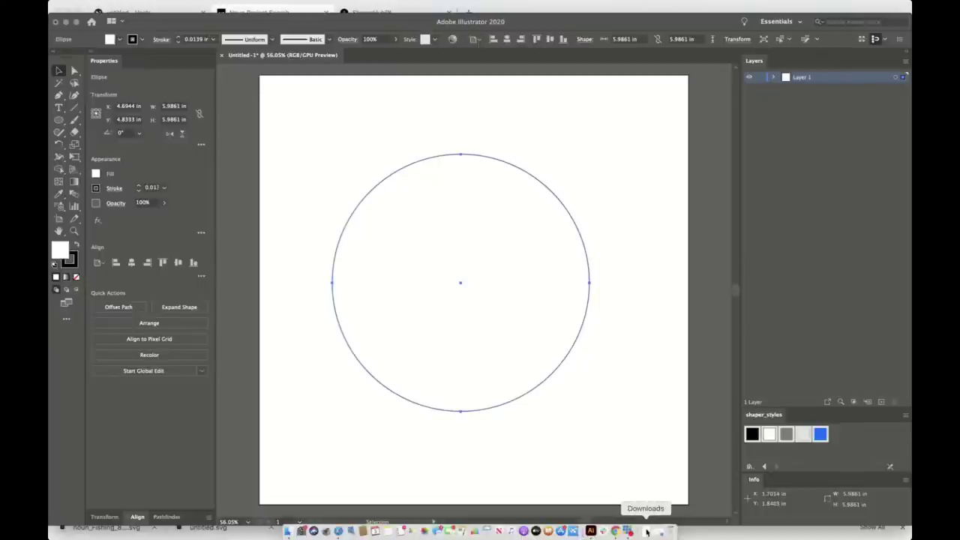
- Open the downloaded noun_Fishing_850317.svg, copy its hook-and-fish artwork and paste it into the Untitled-1 document
click(646, 531)
click(644, 499)
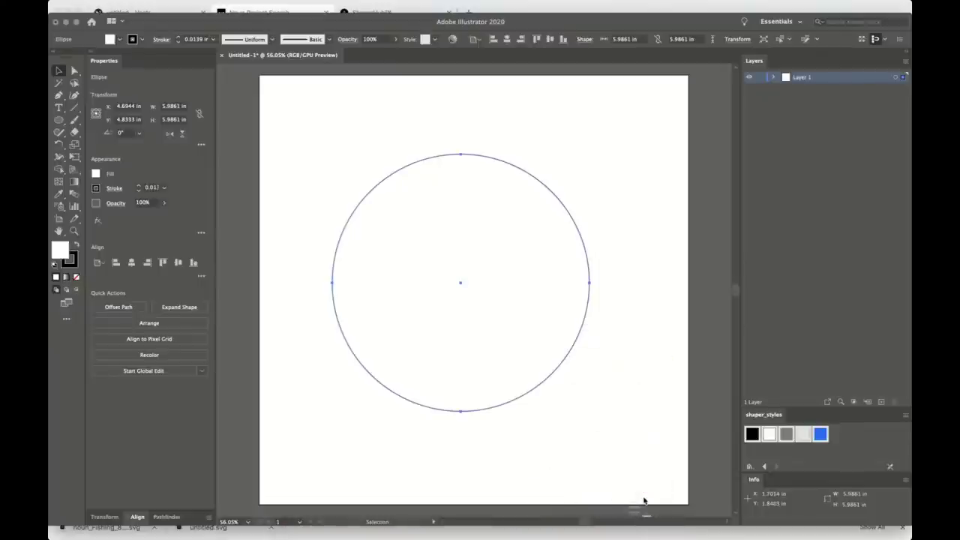
drag(452, 285, 531, 338)
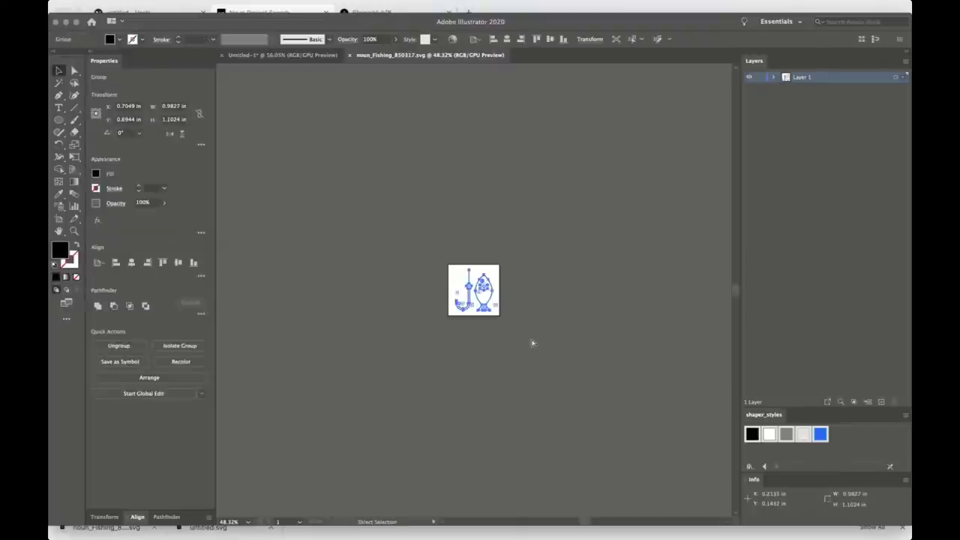
click(315, 56)
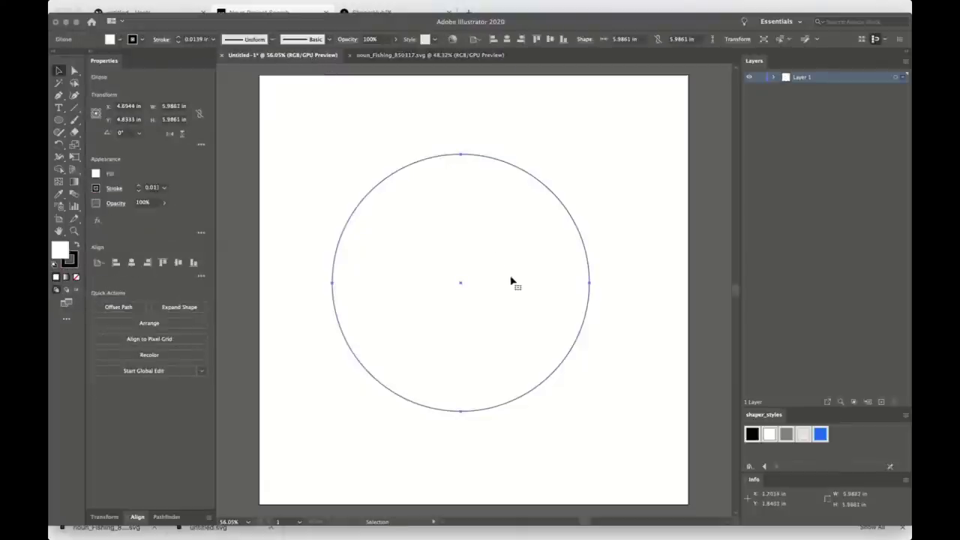
key(super+v)
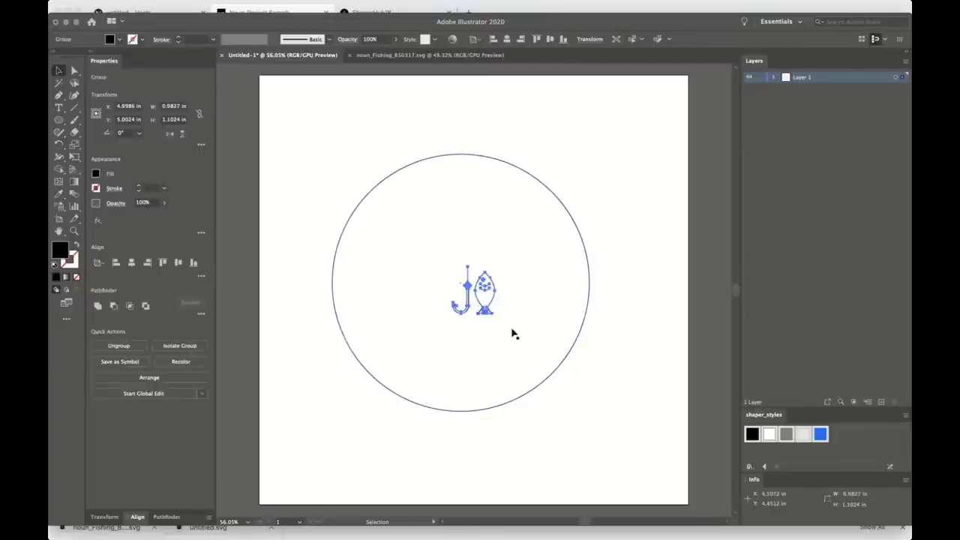
- Move the pasted icon to the middle of the circle and align both objects' centres horizontally and vertically
drag(484, 307, 460, 294)
click(772, 78)
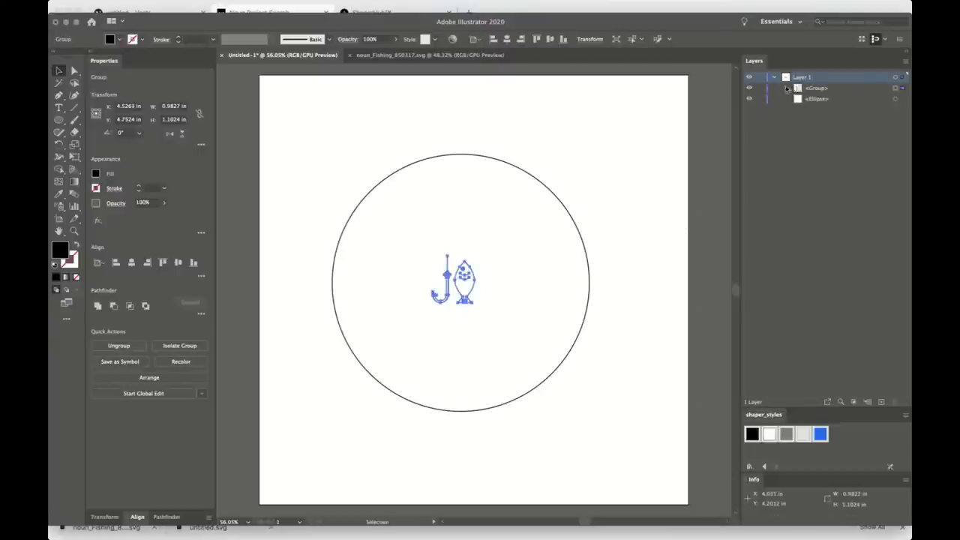
click(895, 98)
click(896, 88)
mouse_move(464, 284)
mouse_down()
mouse_move(472, 278)
mouse_move(477, 290)
mouse_up()
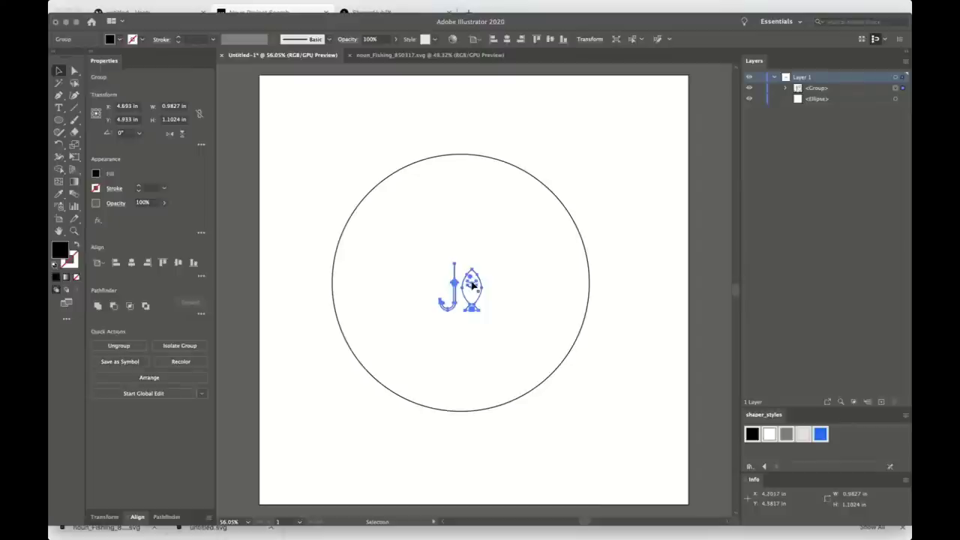
shift+click(348, 344)
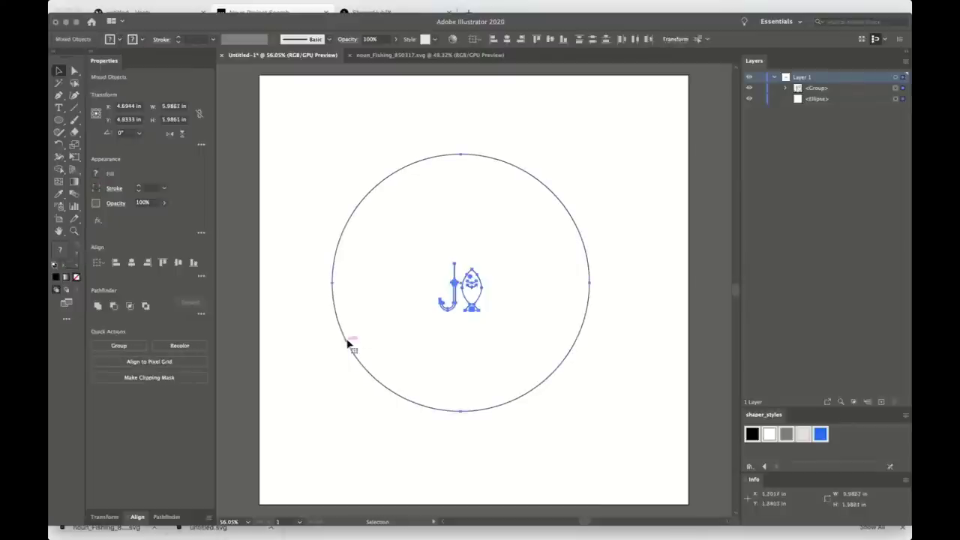
click(132, 263)
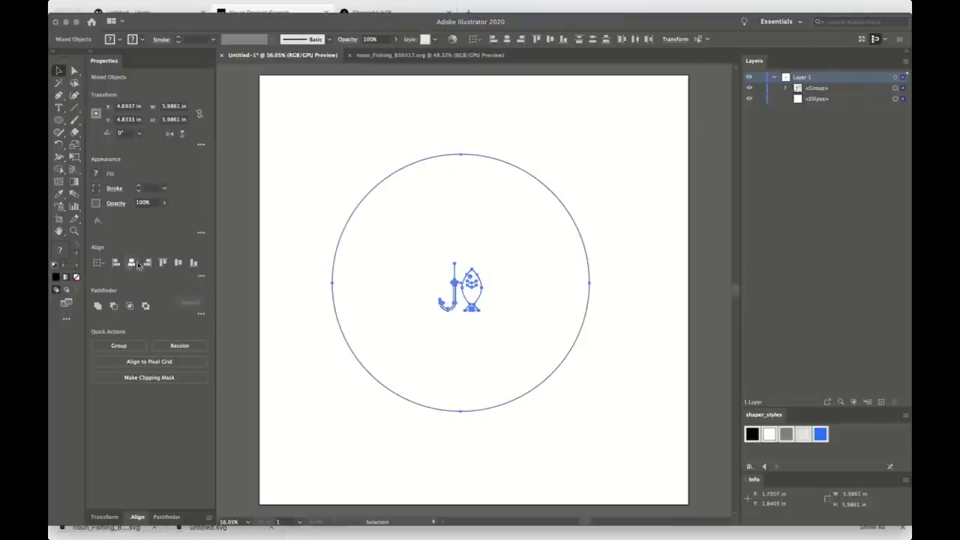
click(179, 264)
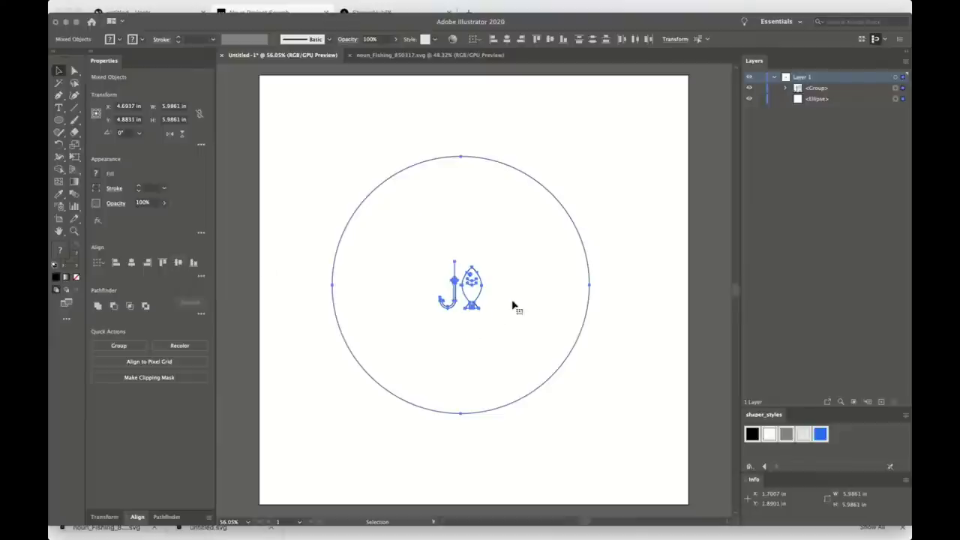
- Select only the icon group and scale it to about 0.94 by 1.02 in with the Scale tool
click(75, 144)
drag(441, 261, 389, 205)
key(ctrl+z)
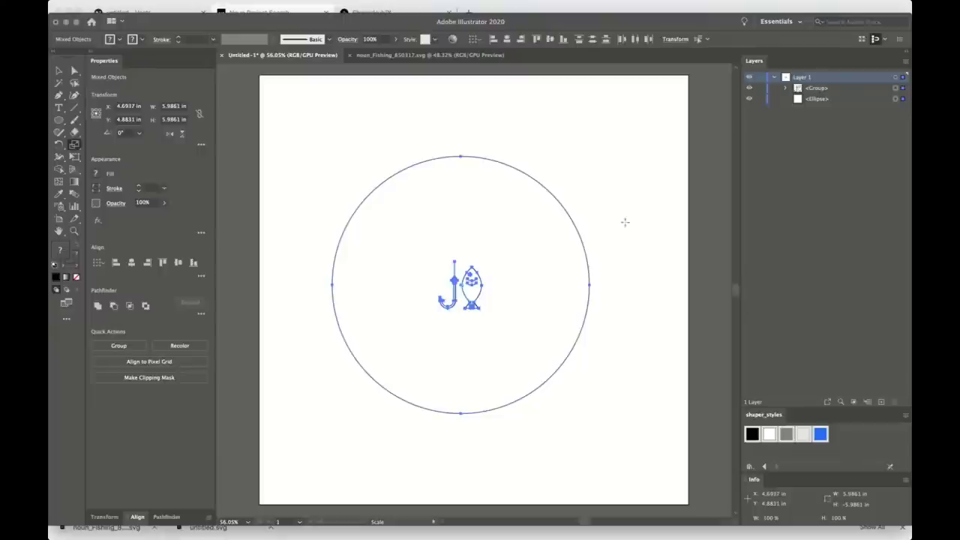
click(894, 87)
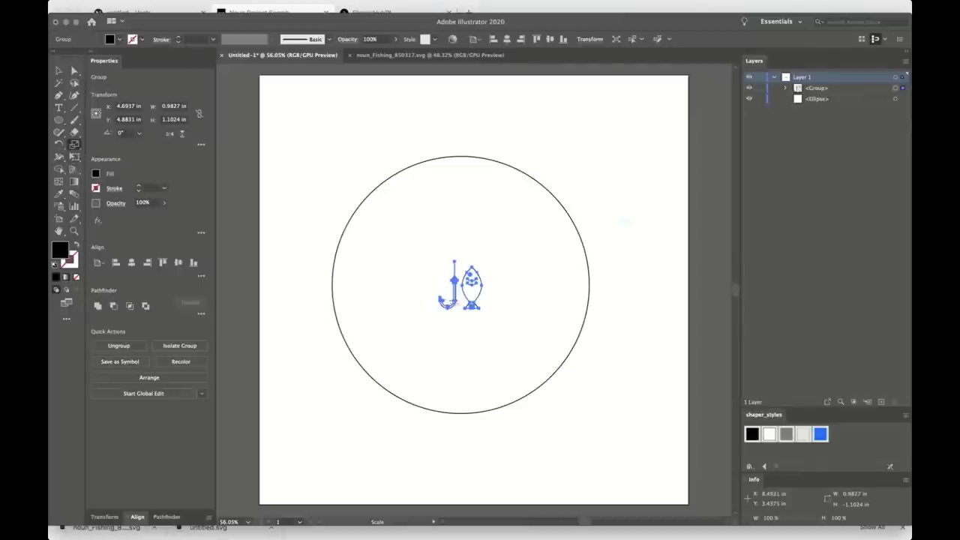
mouse_move(434, 257)
mouse_down()
mouse_move(403, 207)
mouse_move(422, 253)
mouse_move(366, 182)
mouse_move(439, 272)
mouse_move(416, 260)
mouse_move(433, 264)
mouse_up()
key(ctrl+z)
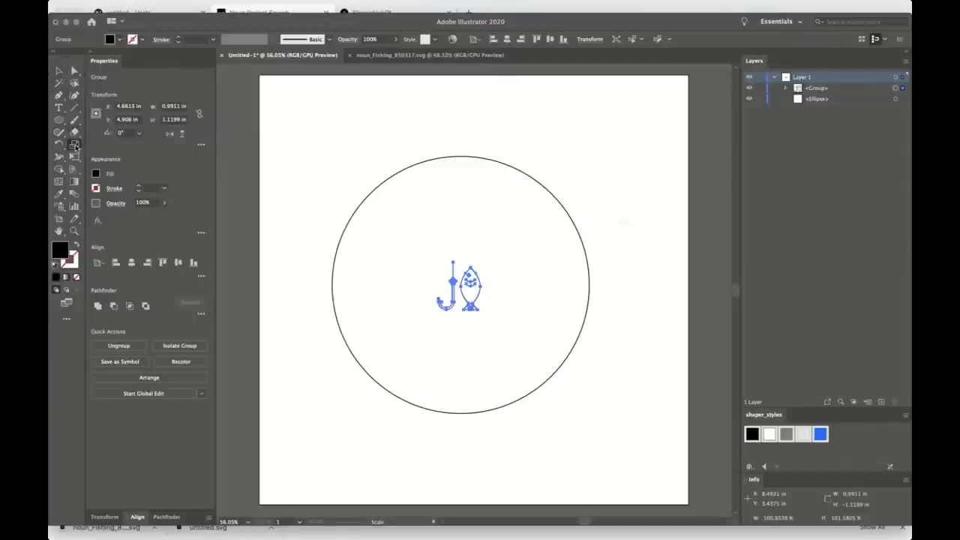
mouse_move(409, 259)
mouse_down()
mouse_move(385, 224)
mouse_move(398, 253)
mouse_move(463, 318)
mouse_move(426, 316)
mouse_move(420, 255)
mouse_up()
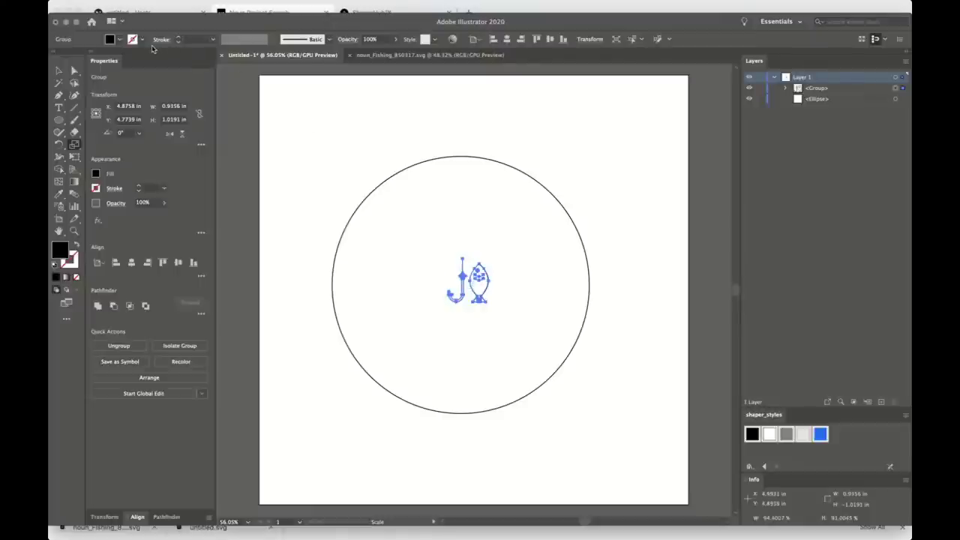
- Shift the icon slightly to the left and scale it uniformly by 200% twice
click(59, 71)
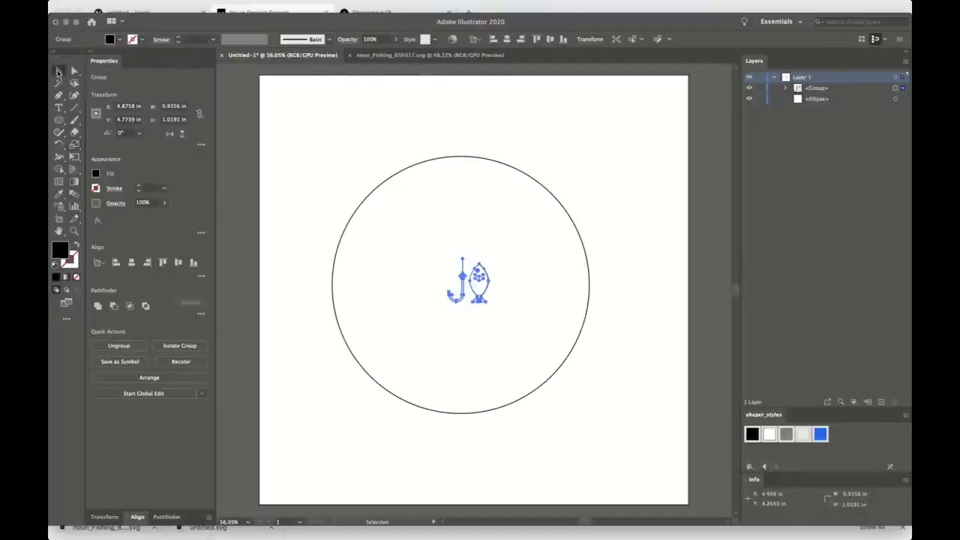
mouse_move(461, 276)
mouse_down()
mouse_move(444, 259)
mouse_move(453, 276)
mouse_up()
right_click(454, 277)
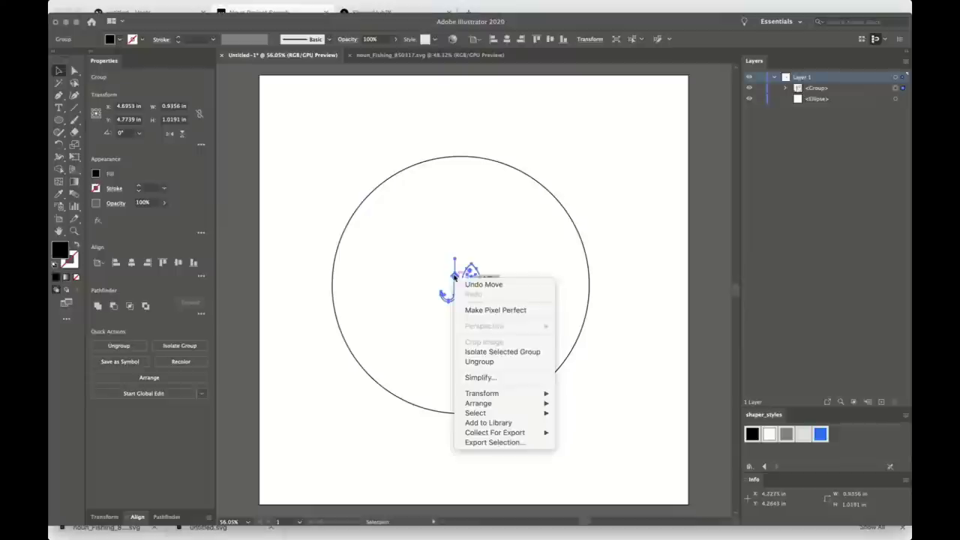
mouse_move(488, 393)
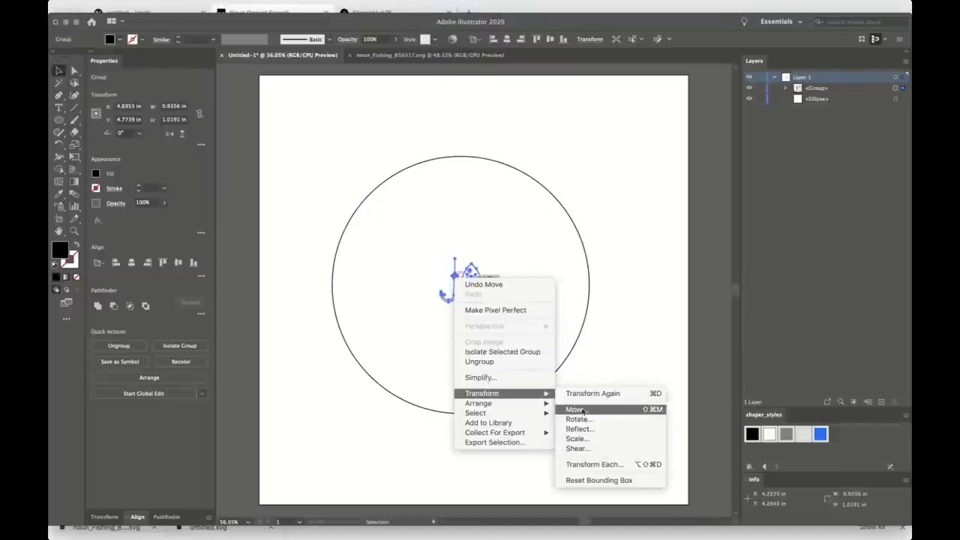
click(588, 441)
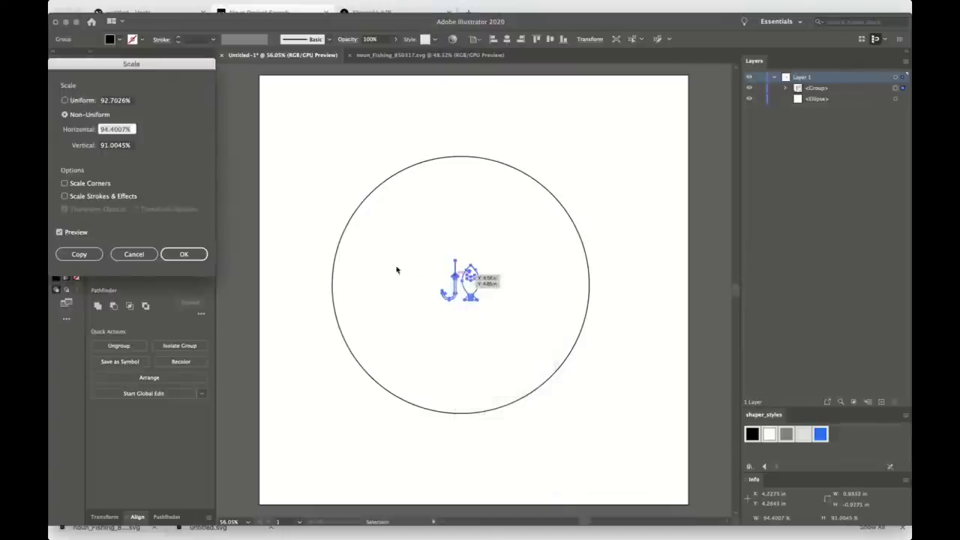
drag(114, 62, 231, 144)
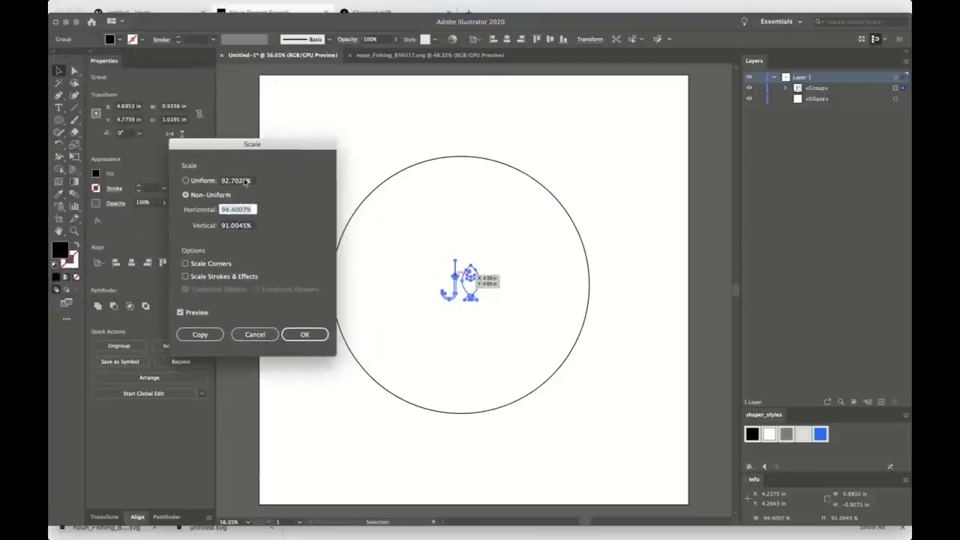
click(253, 183)
text(200)
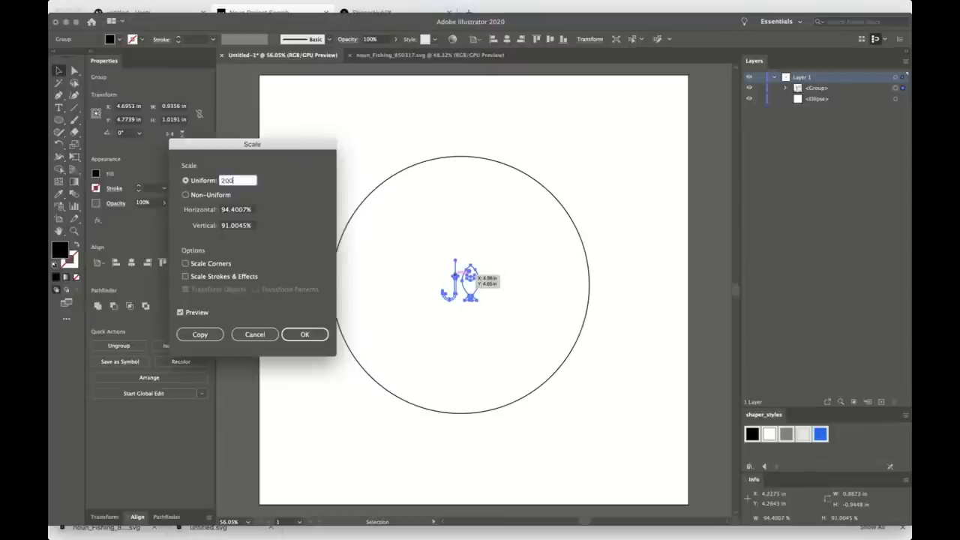
key(Return)
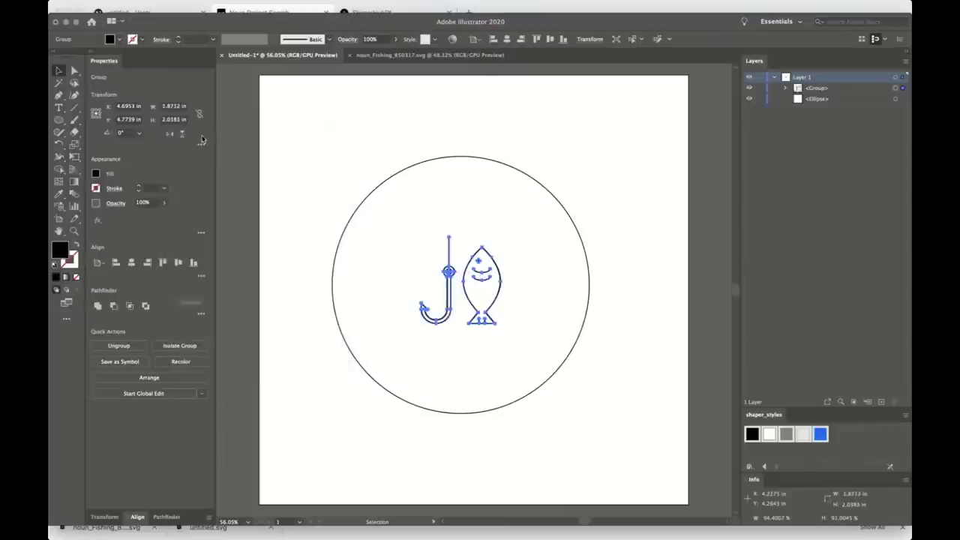
key(super+d)
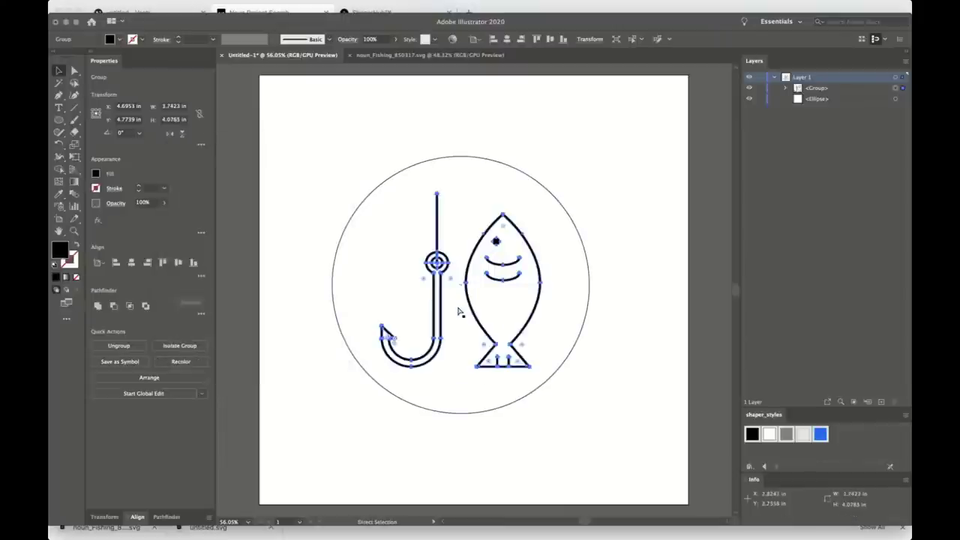
- Reposition the enlarged icon inside the circle at about X 4.58 in, Y 4.68 in
drag(460, 312, 453, 304)
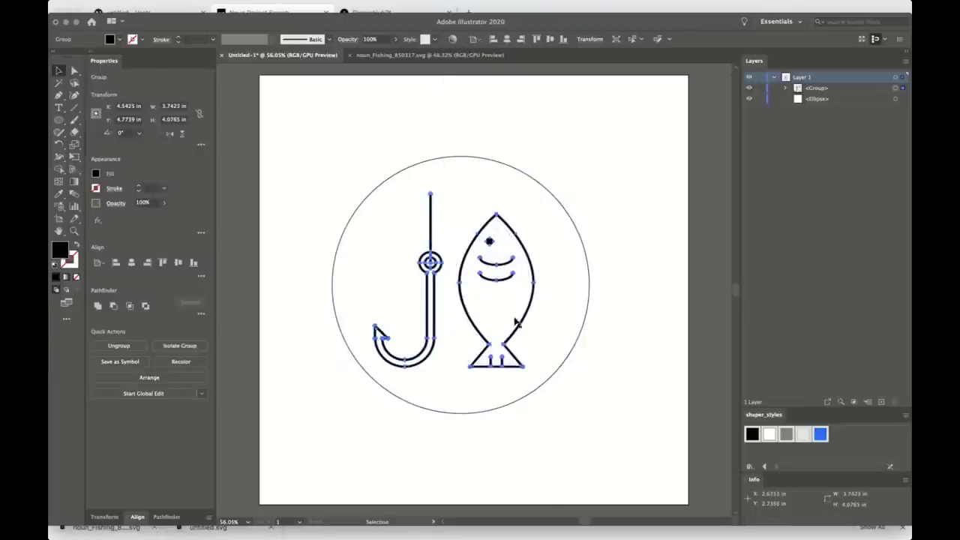
key(Right)
key(Right)
key(Up)
key(Up)
key(Up)
key(Up)
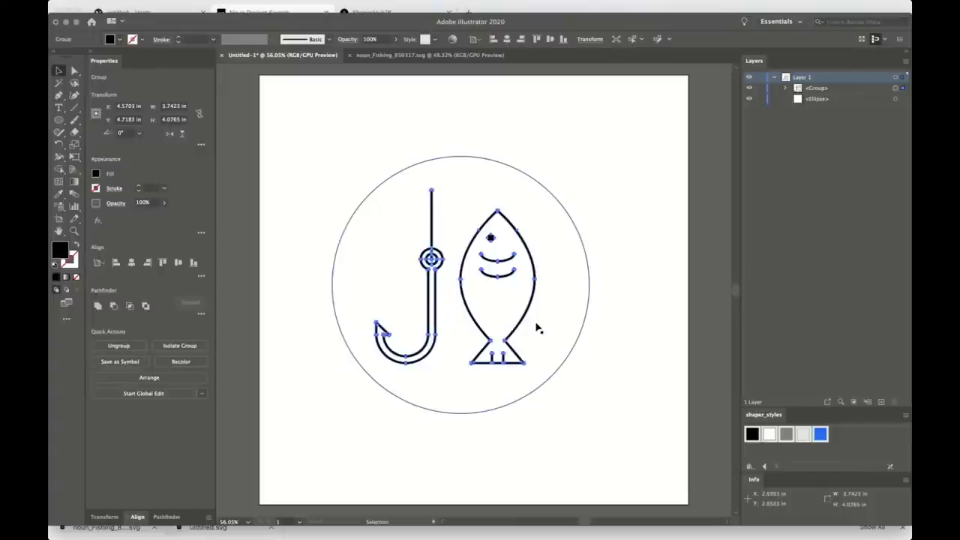
key(Right)
key(Up)
key(Up)
key(Up)
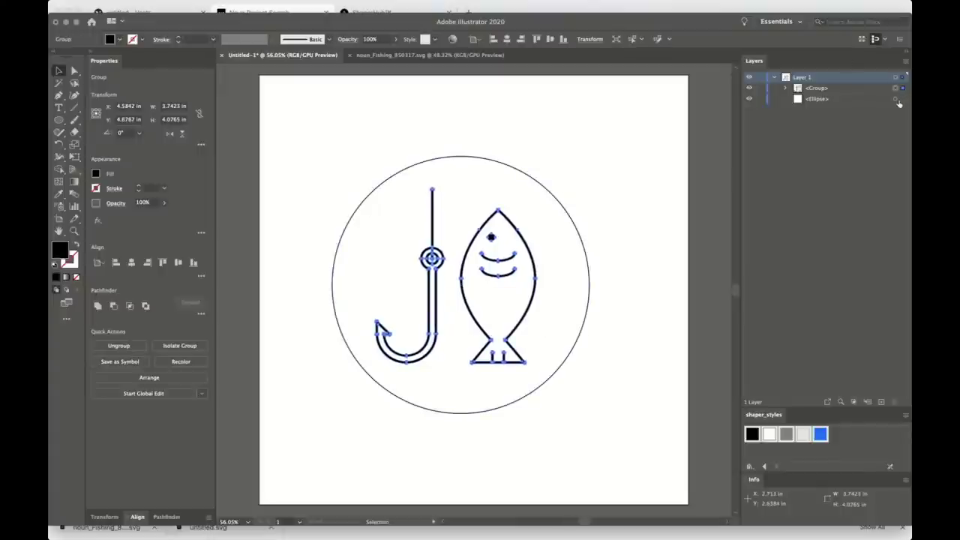
- Select only the circle and centre it horizontally and vertically on the artboard
click(897, 99)
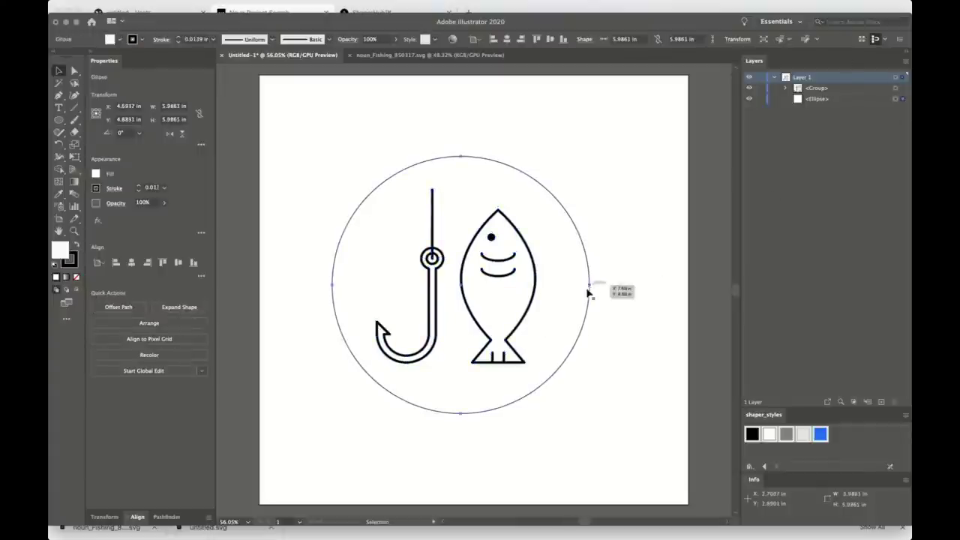
mouse_move(568, 365)
mouse_down()
mouse_move(608, 400)
mouse_move(573, 365)
mouse_up()
key(Left)
key(Left)
key(Left)
click(132, 264)
click(177, 263)
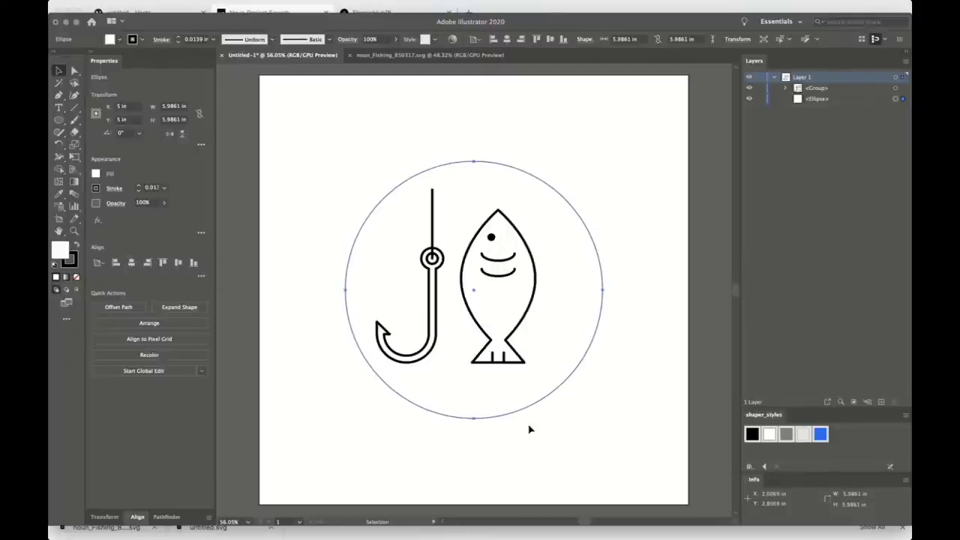
- Apply the solid black shaper style to the circle and expand the icon group in the layer list
click(785, 88)
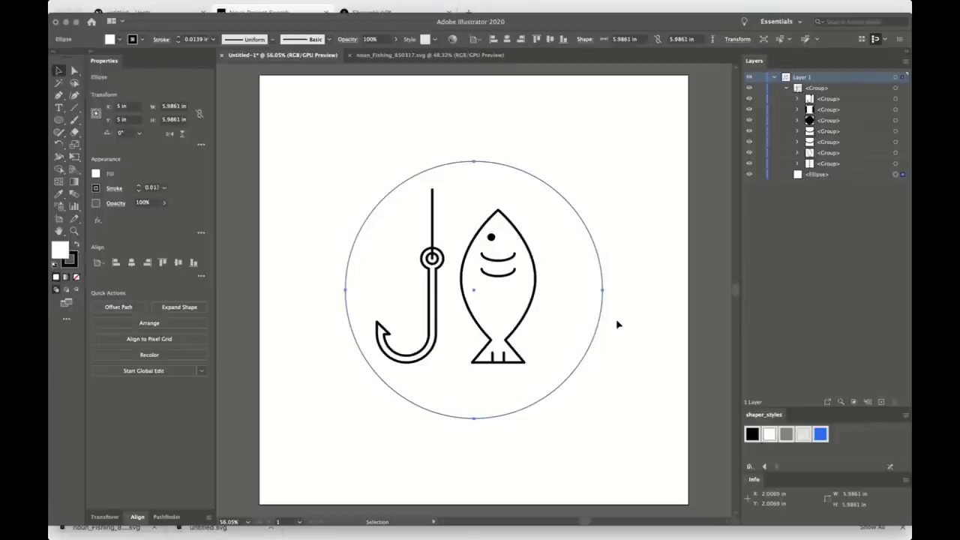
click(752, 435)
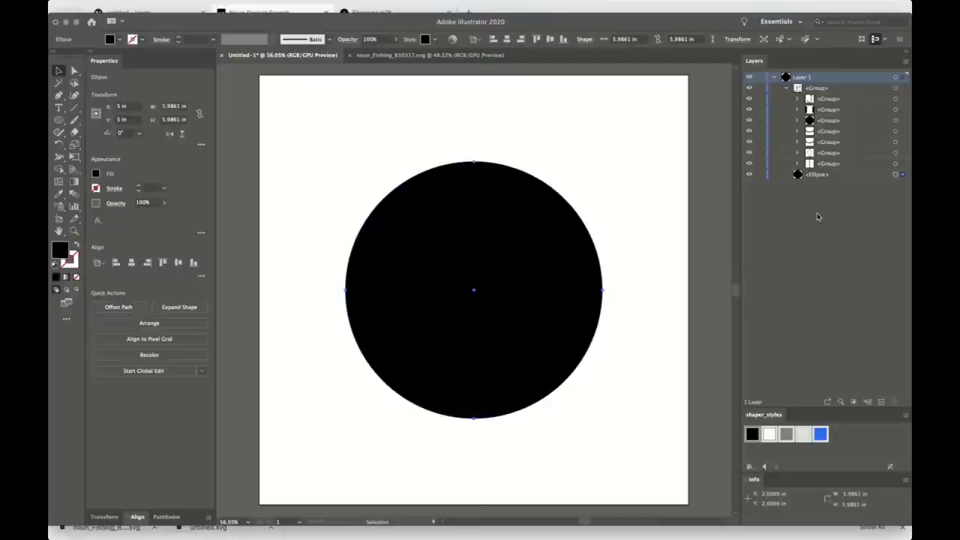
click(816, 177)
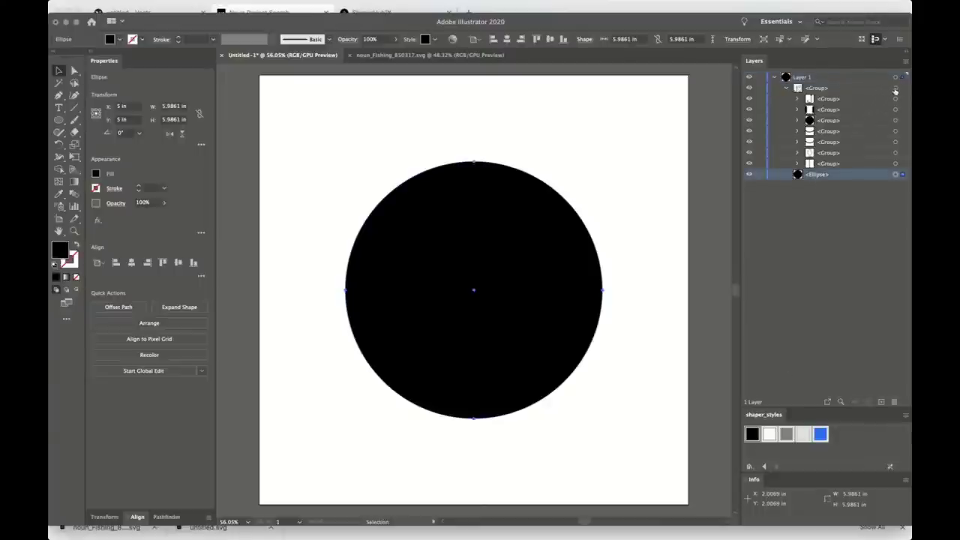
- Try to apply the white shaper style to the icon group and to all seven of its subgroups
click(895, 88)
click(769, 434)
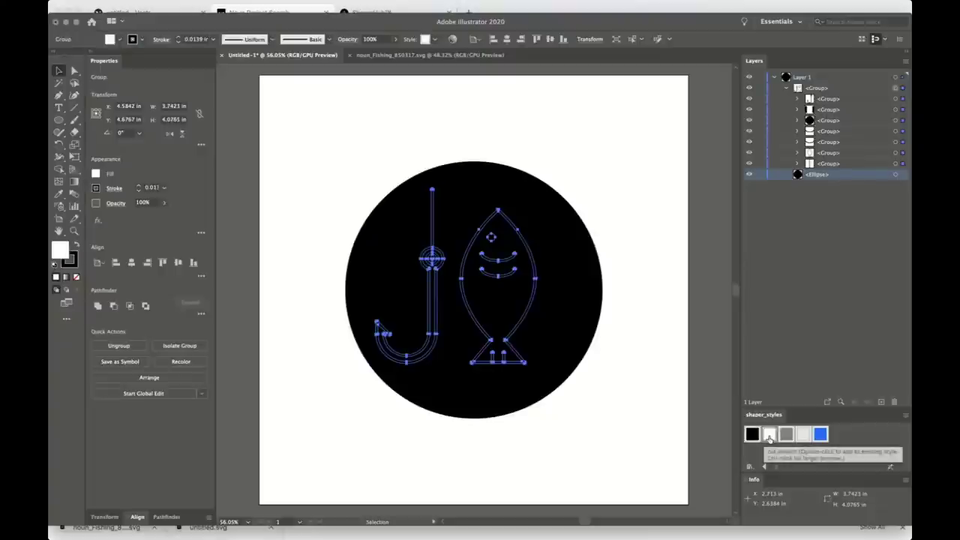
click(895, 98)
shift+click(894, 109)
shift+click(895, 120)
shift+click(895, 132)
shift+click(894, 142)
shift+click(894, 153)
shift+click(894, 164)
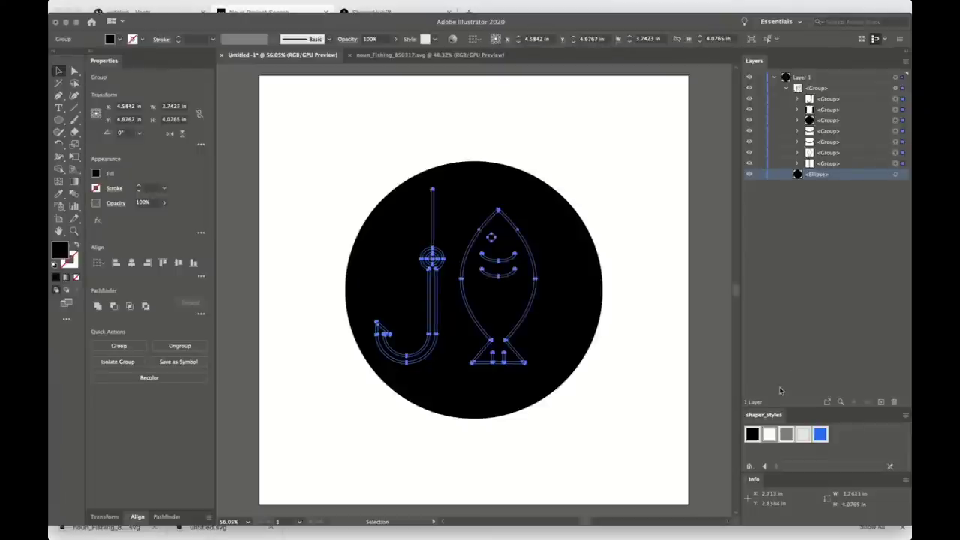
click(768, 433)
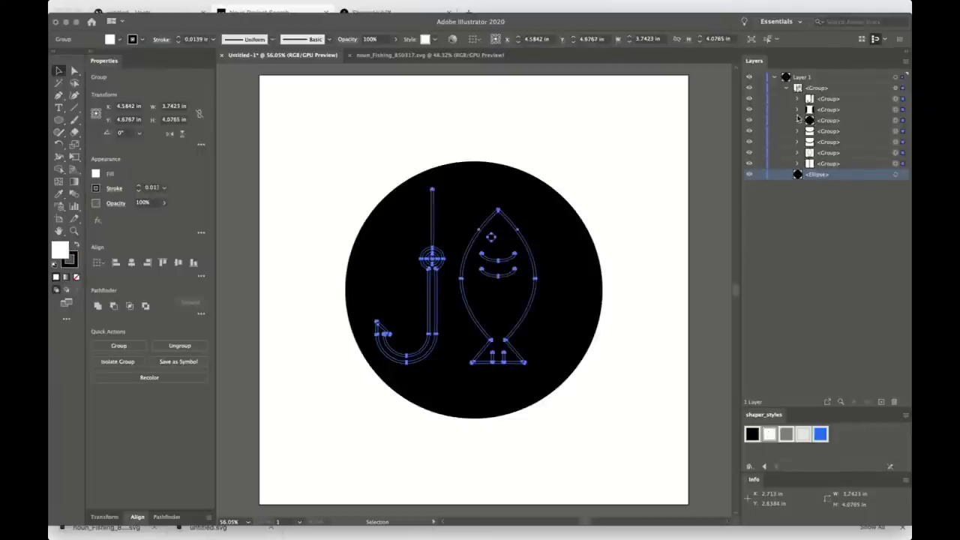
- Examine the hook's nested groups down to the compound path, using Outline view to see its shapes
click(816, 88)
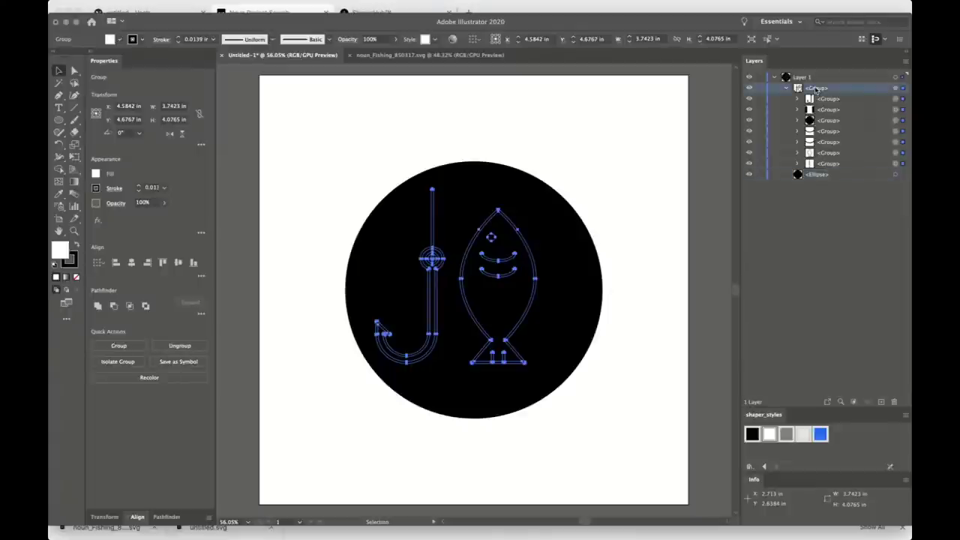
click(797, 98)
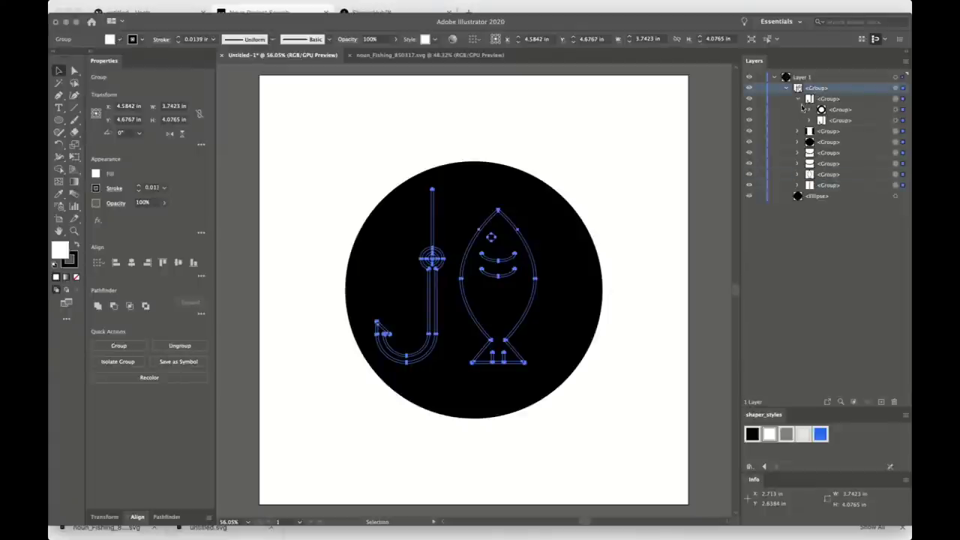
click(810, 110)
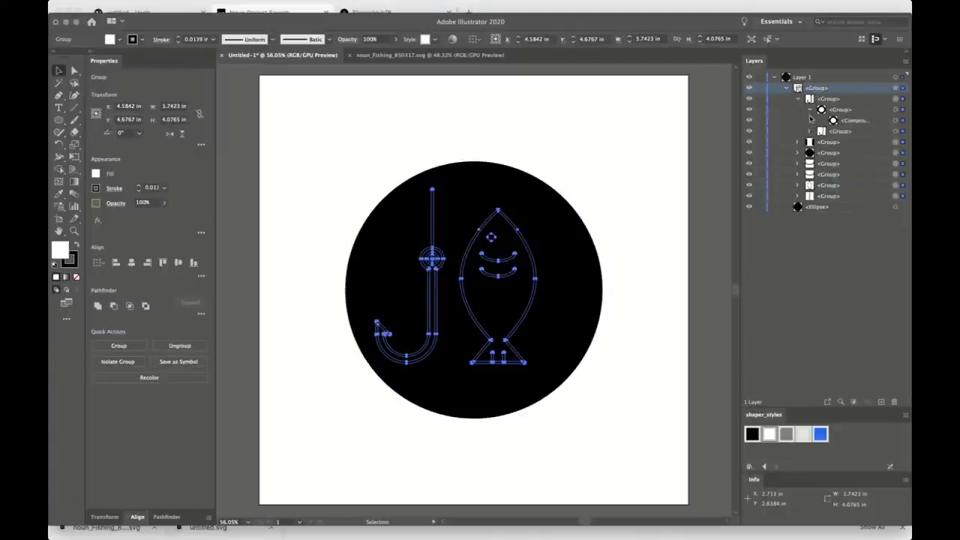
click(844, 121)
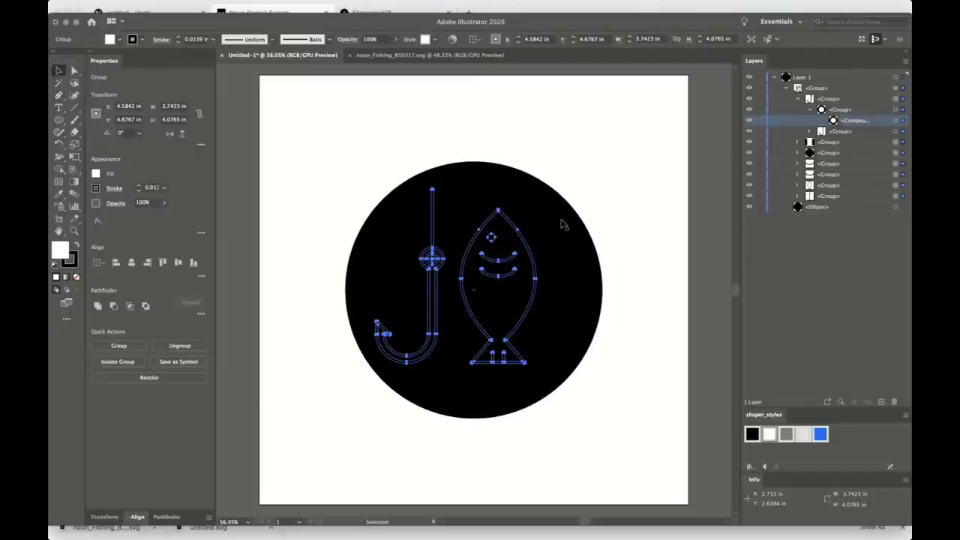
click(607, 321)
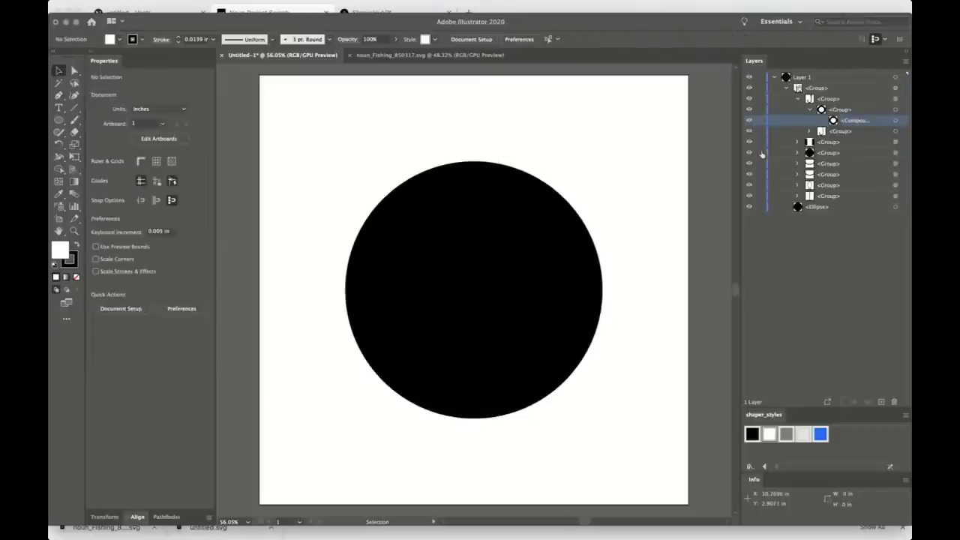
key(super+y)
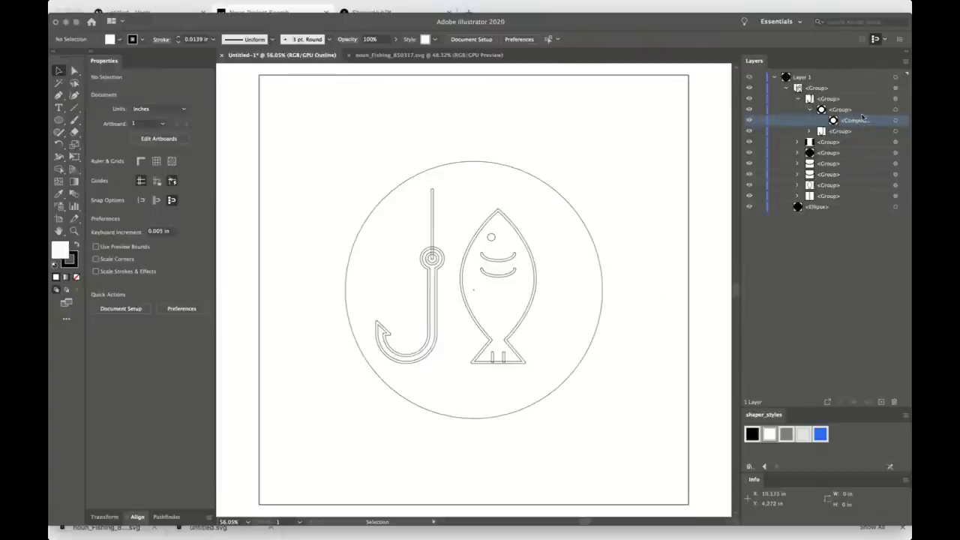
click(897, 120)
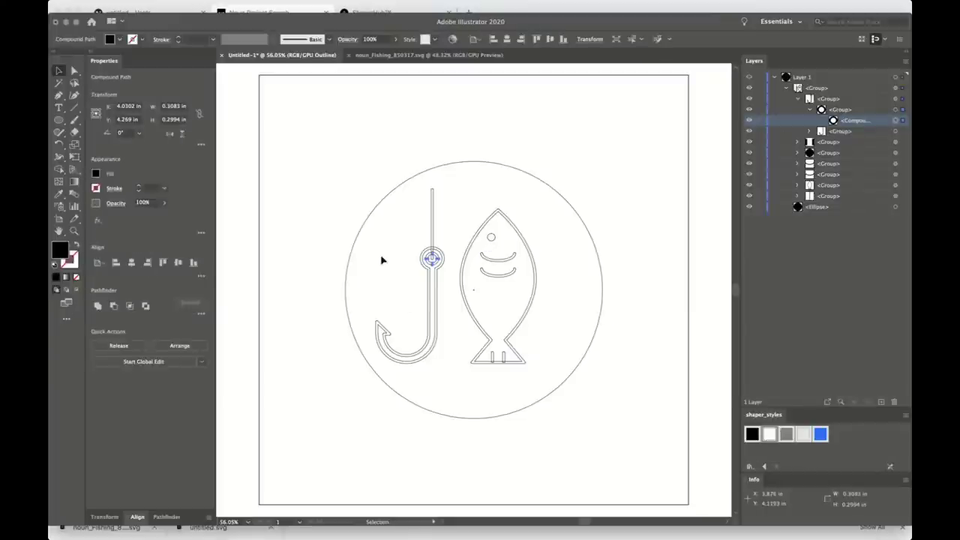
click(897, 110)
- Unite the whole icon group with the Pathfinder and expand the resulting group
click(896, 89)
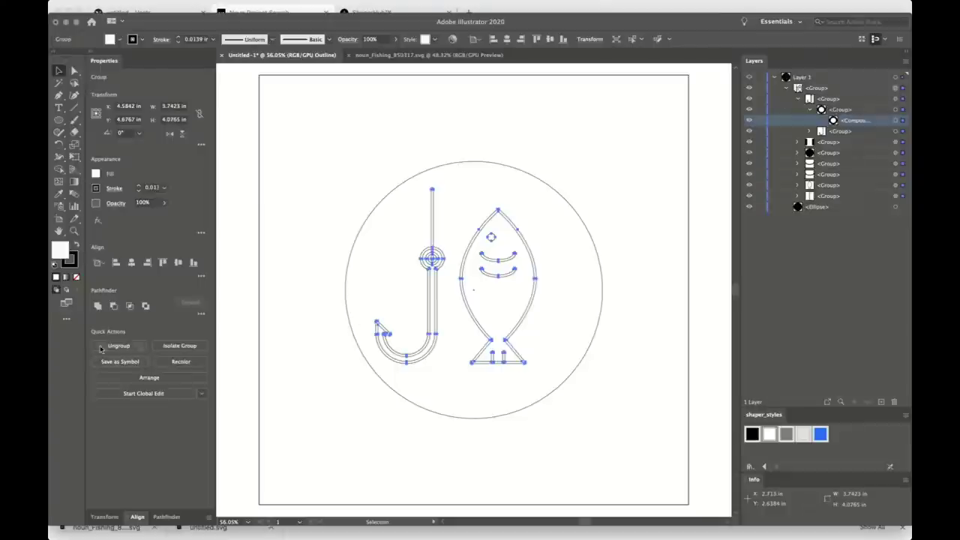
click(96, 309)
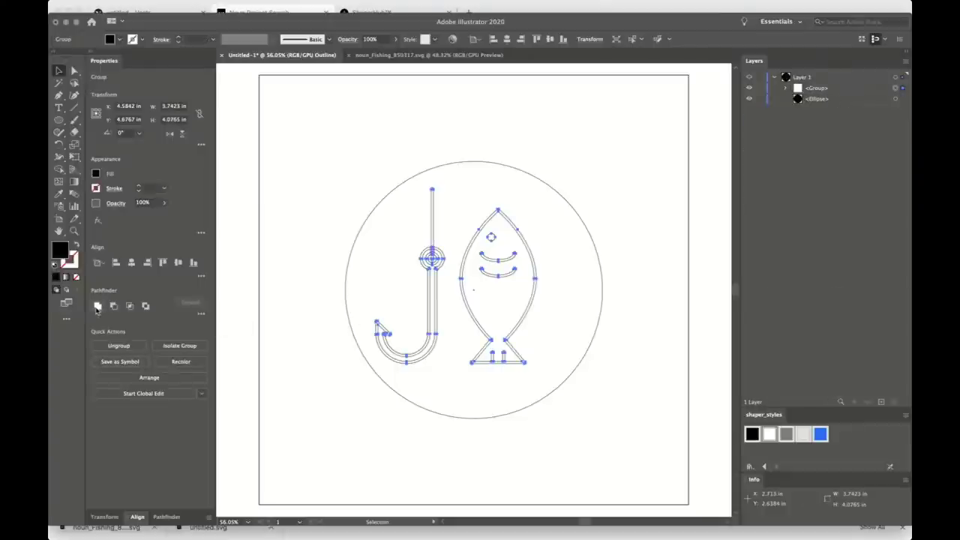
click(787, 88)
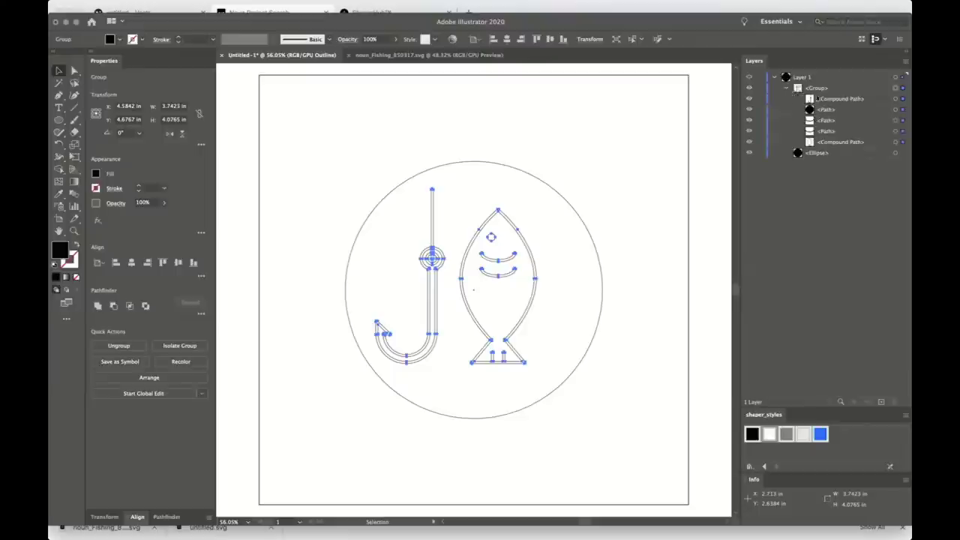
- Apply the white shaper style to all five paths of the united icon and return to Preview view
click(895, 99)
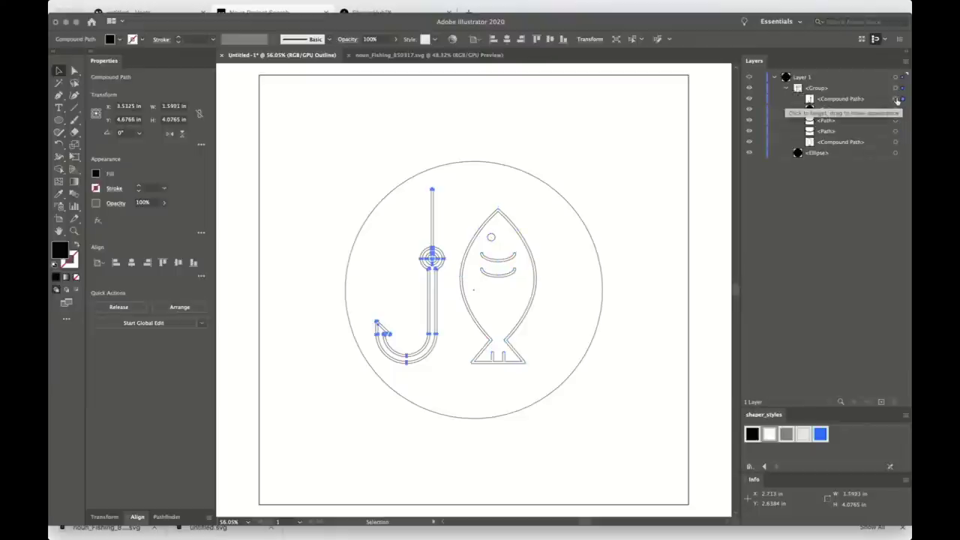
shift+click(895, 110)
shift+click(895, 120)
shift+click(895, 131)
shift+click(895, 143)
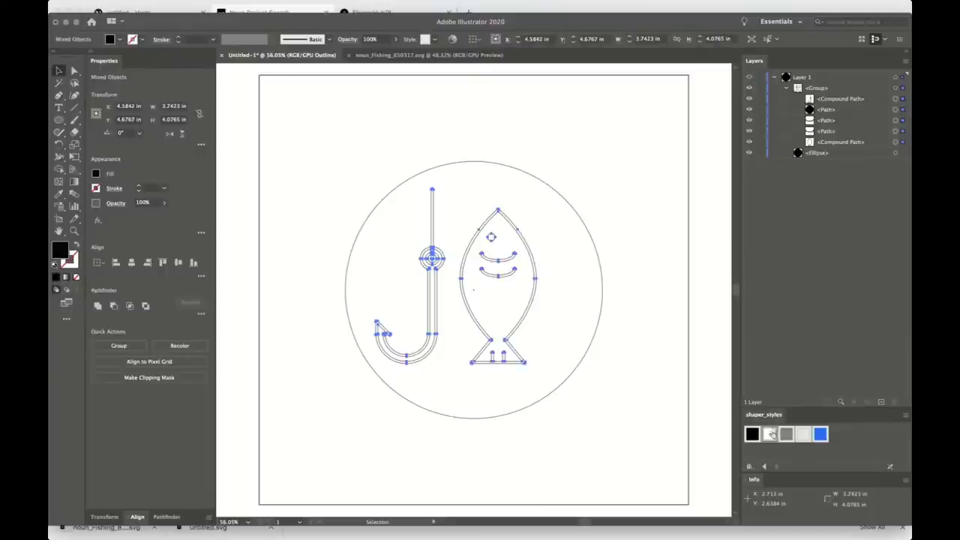
click(770, 434)
key(ctrl+y)
key(ctrl+h)
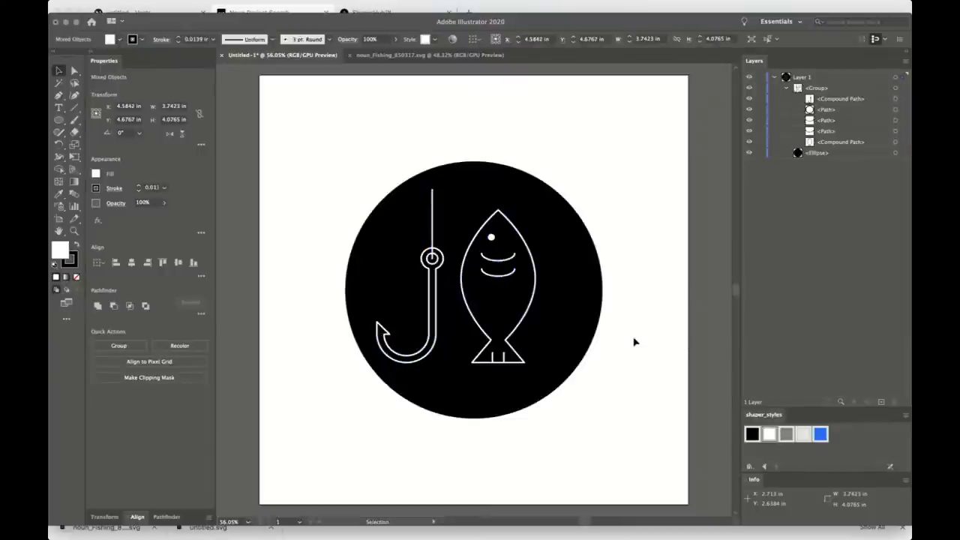
click(633, 342)
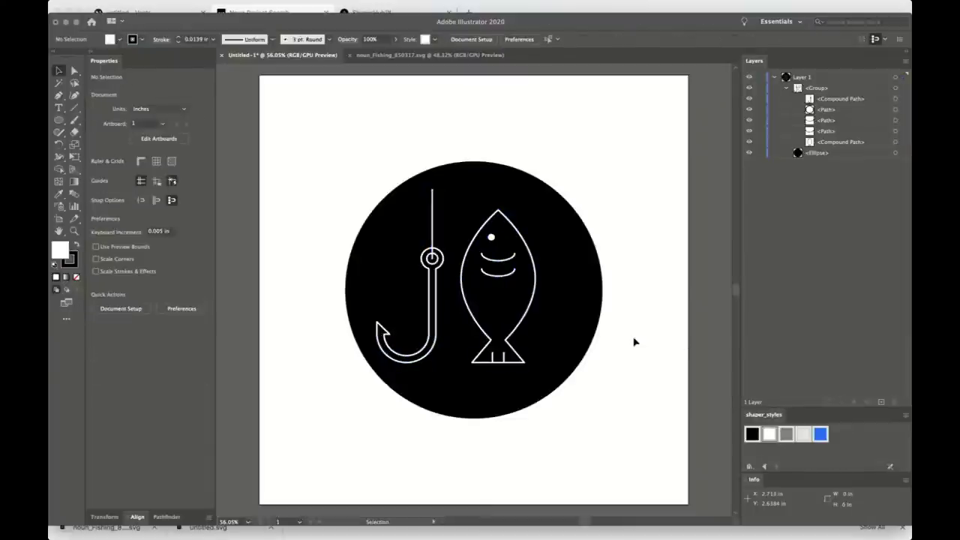
- Apply the online cut style to all five hook and fish paths and deselect them
click(895, 143)
shift+click(896, 132)
shift+click(895, 121)
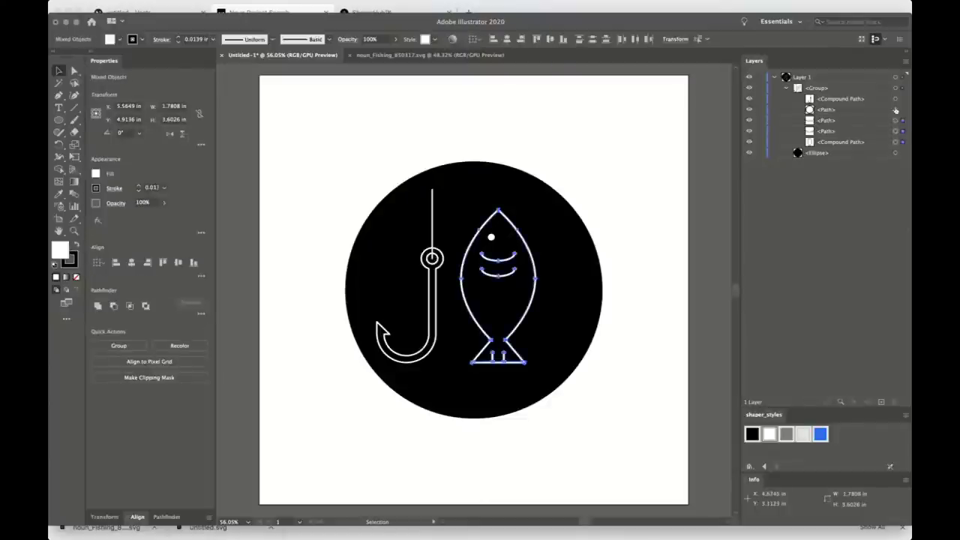
shift+click(895, 98)
shift+click(895, 110)
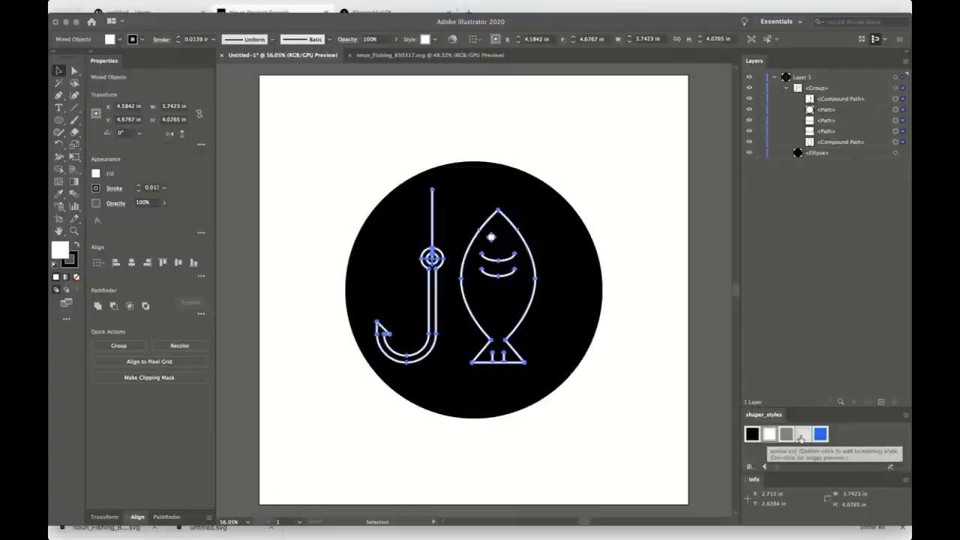
click(802, 435)
click(658, 293)
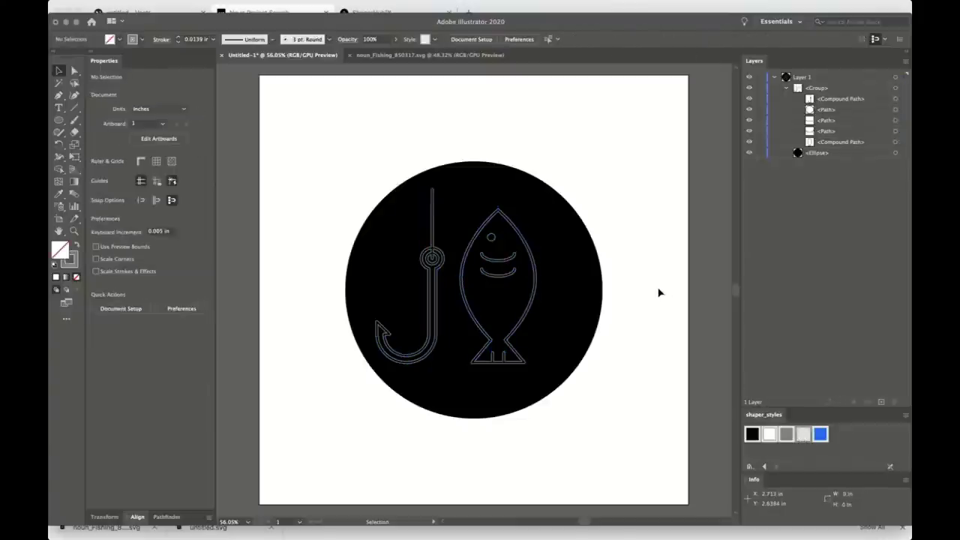